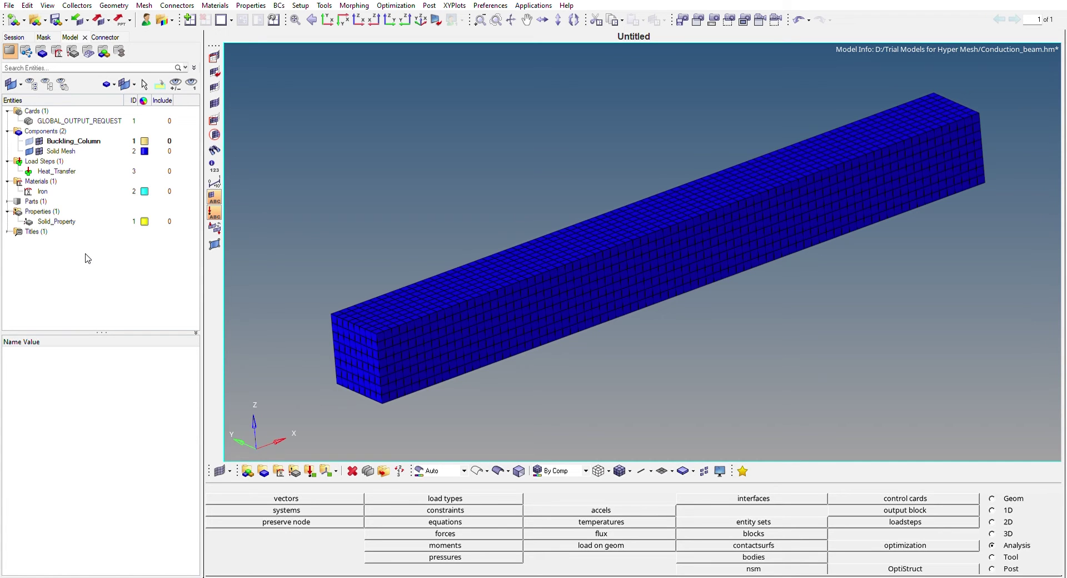
Review the Iron MAT4 values: K 8.0, CP 444000.0, RHO 7.85e-09 and H 0.002
left_click(66, 189)
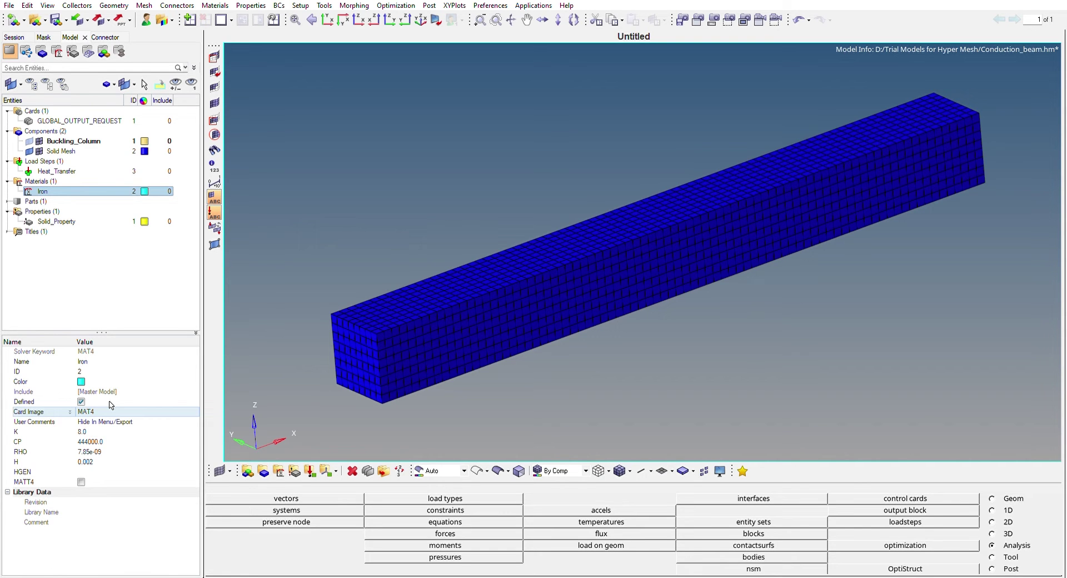
left_click(40, 432)
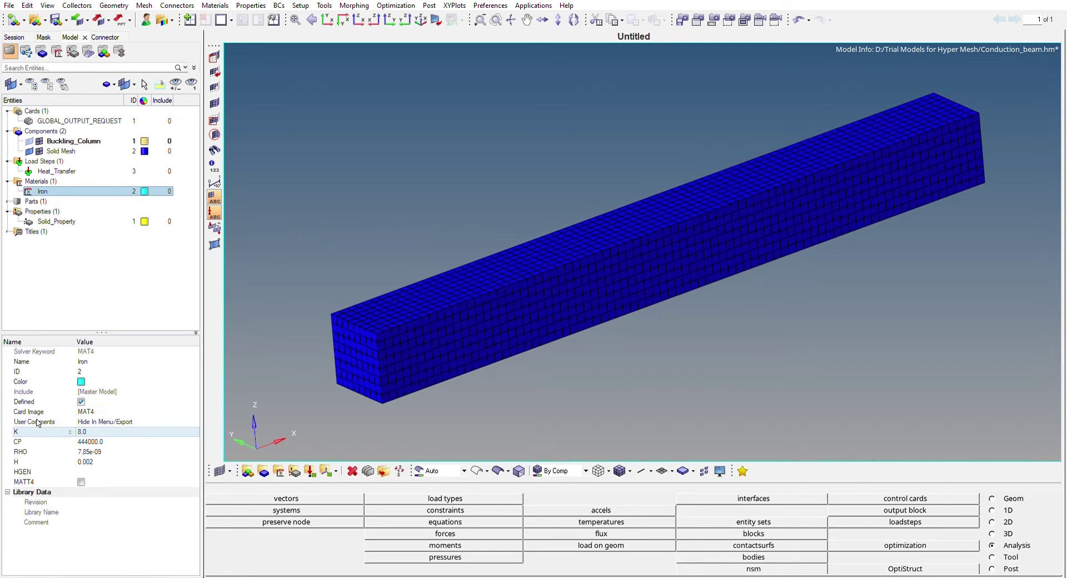
left_click(288, 332)
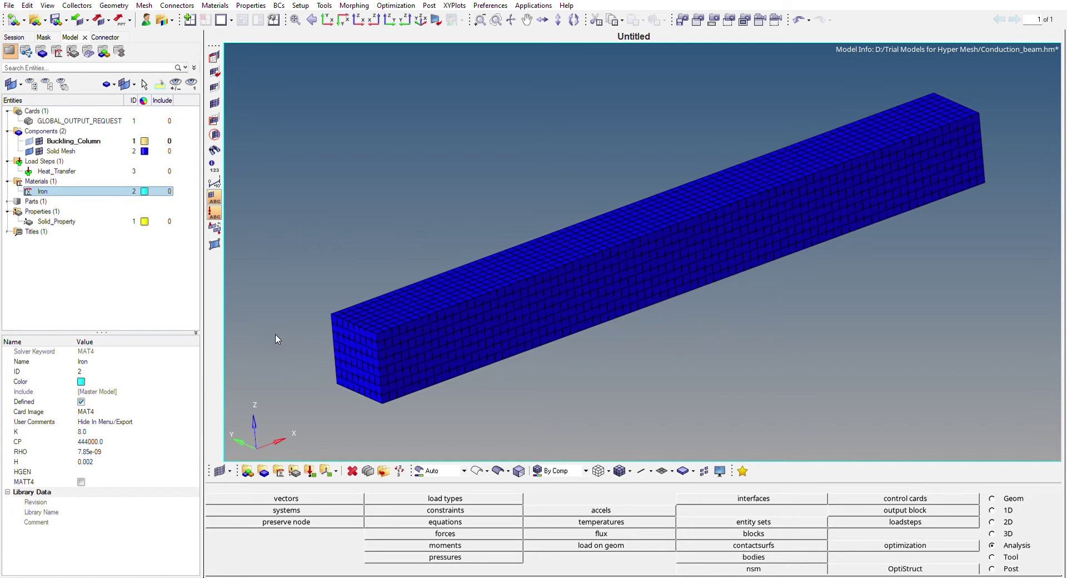
left_click(127, 440)
key("Down")
key("Down")
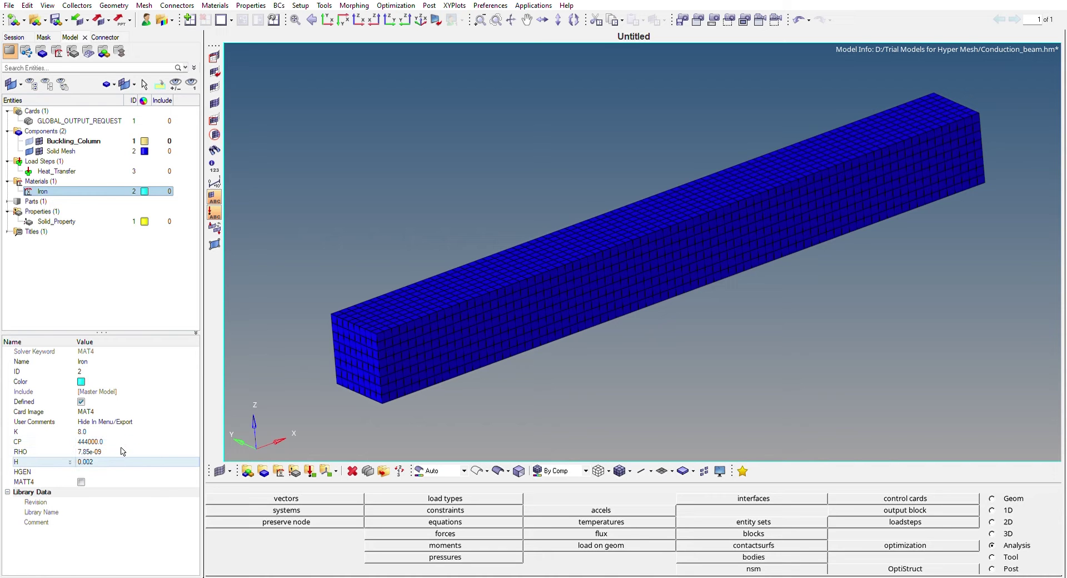
left_click(131, 422)
left_click(180, 312)
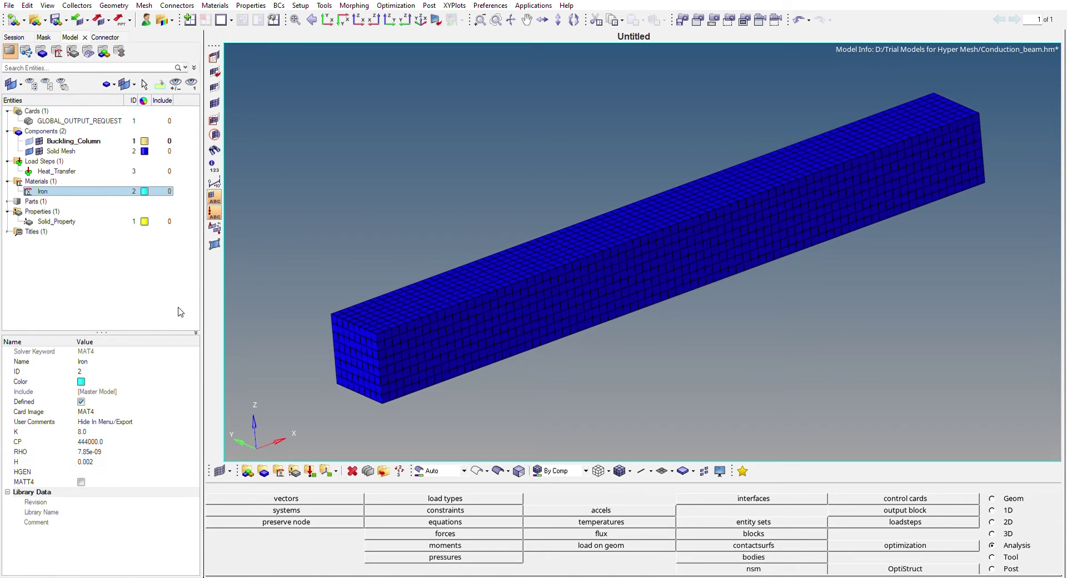
Confirm Solid_Property and the Solid Mesh component (ID 2) both use Iron, then clear the details
left_click(78, 219)
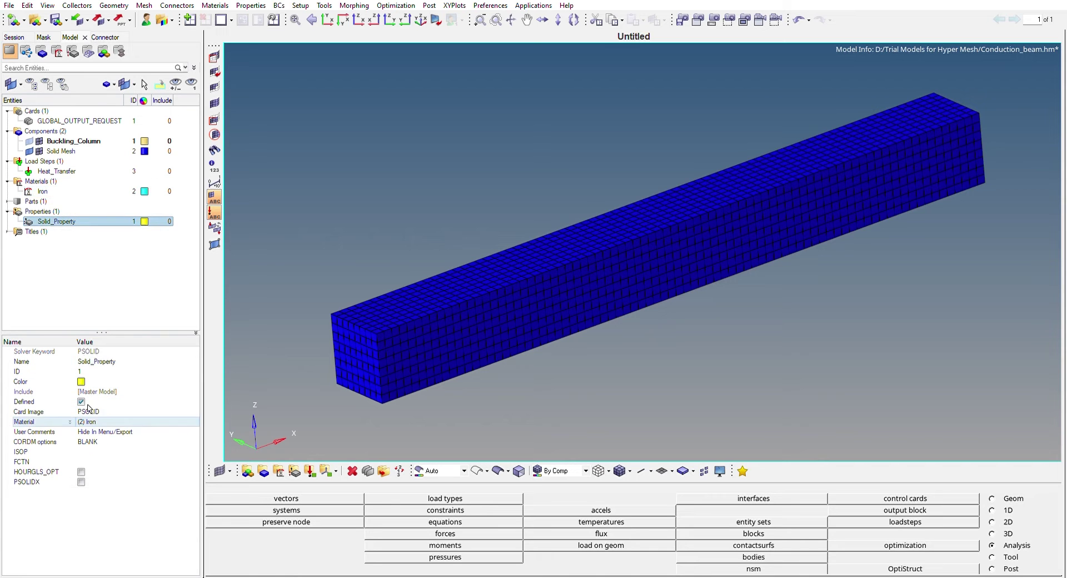
left_click(104, 300)
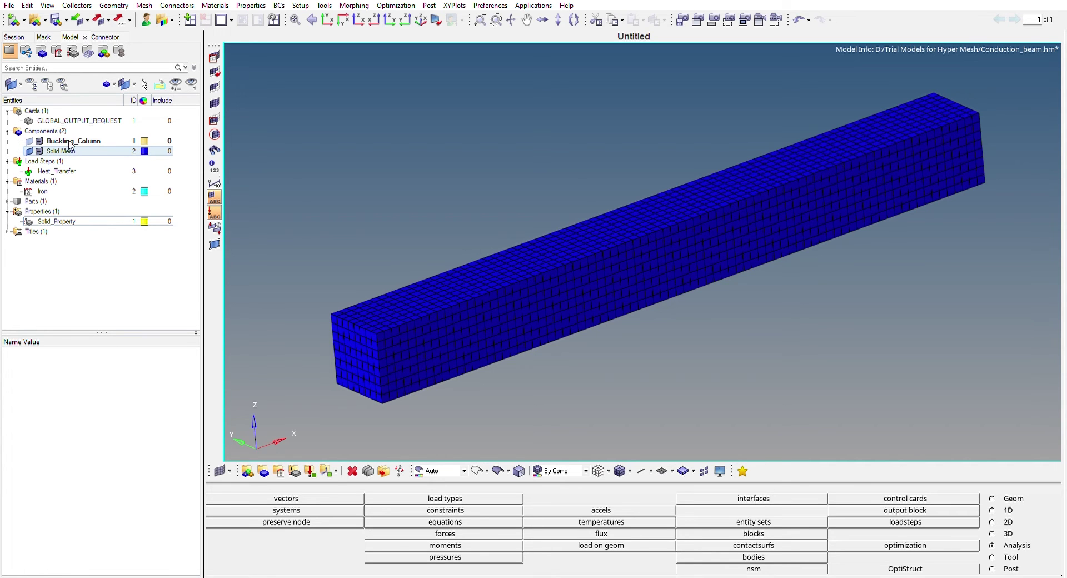
left_click(69, 147)
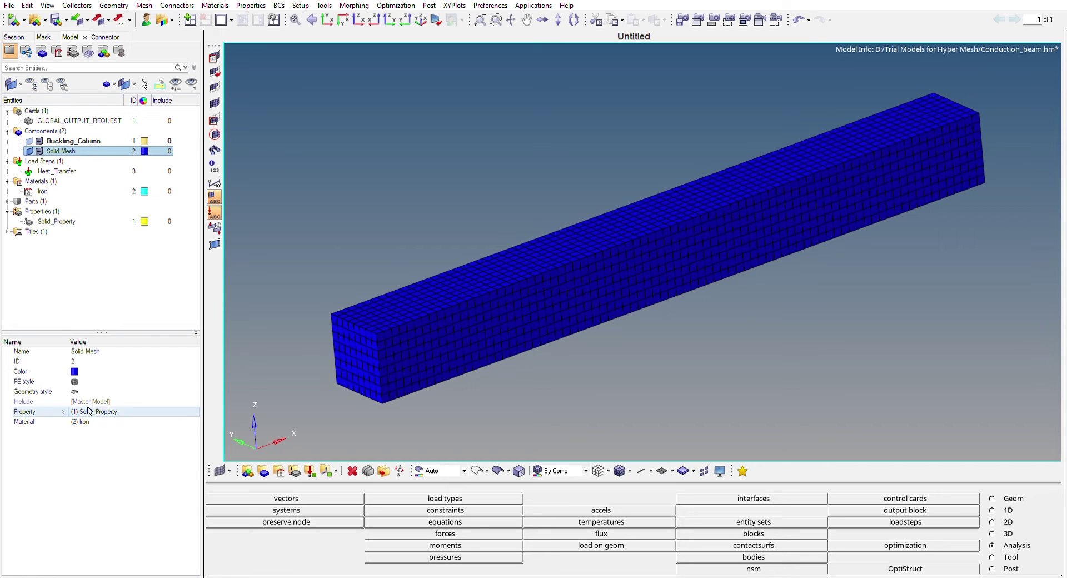
left_click(123, 289)
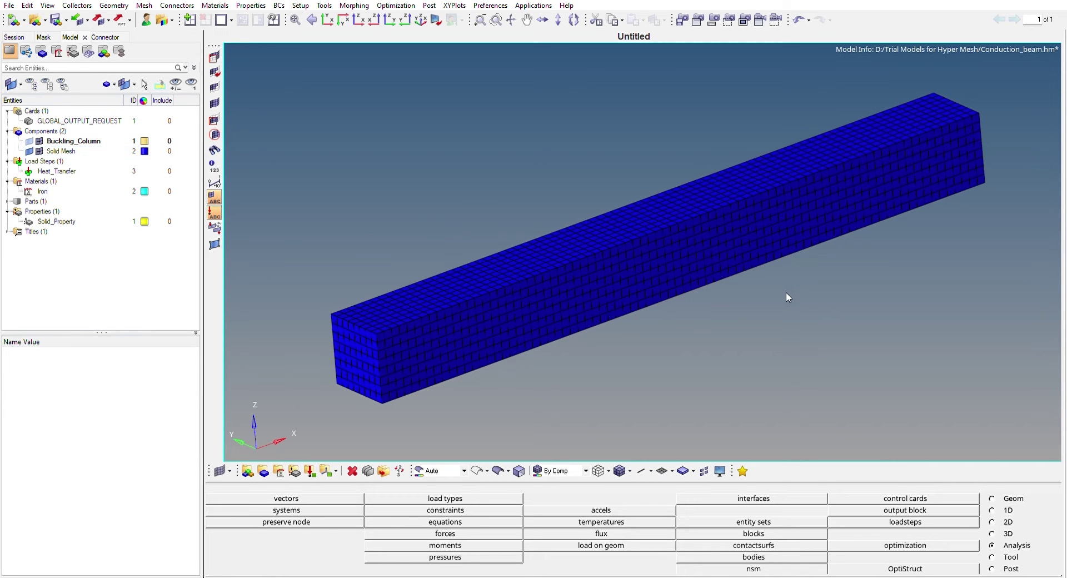
Orbit, zoom and pan the beam until its square meshed end face faces the viewer
scroll(790, 293, "down", 1)
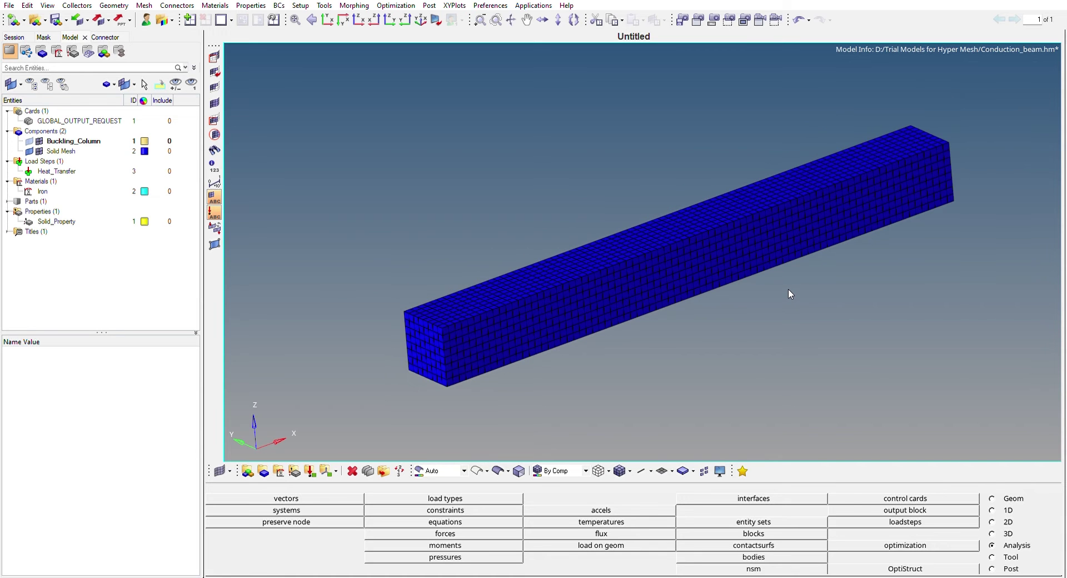
mouse_move(718, 324)
left_mouse_down("ctrl")
mouse_move(562, 300)
mouse_move(643, 162)
mouse_move(559, 152)
mouse_move(562, 183)
mouse_move(649, 171)
mouse_move(554, 149)
mouse_move(694, 189)
left_mouse_up("ctrl")
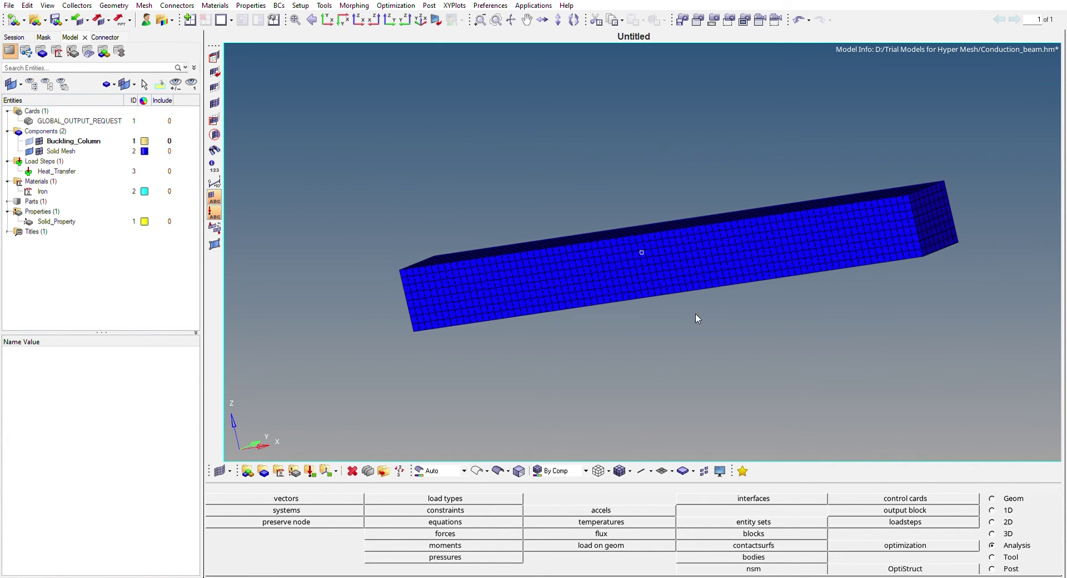
left_click_drag(430, 199, 703, 242, "ctrl")
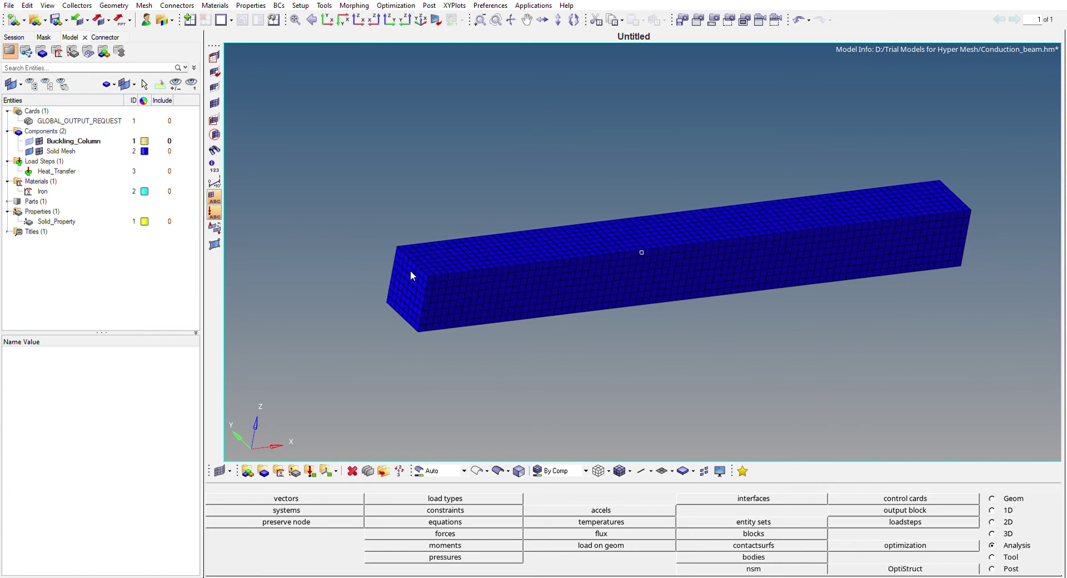
mouse_move(410, 268)
left_mouse_down("ctrl")
mouse_move(469, 207)
mouse_move(583, 285)
mouse_move(476, 295)
mouse_move(415, 250)
left_mouse_up("ctrl")
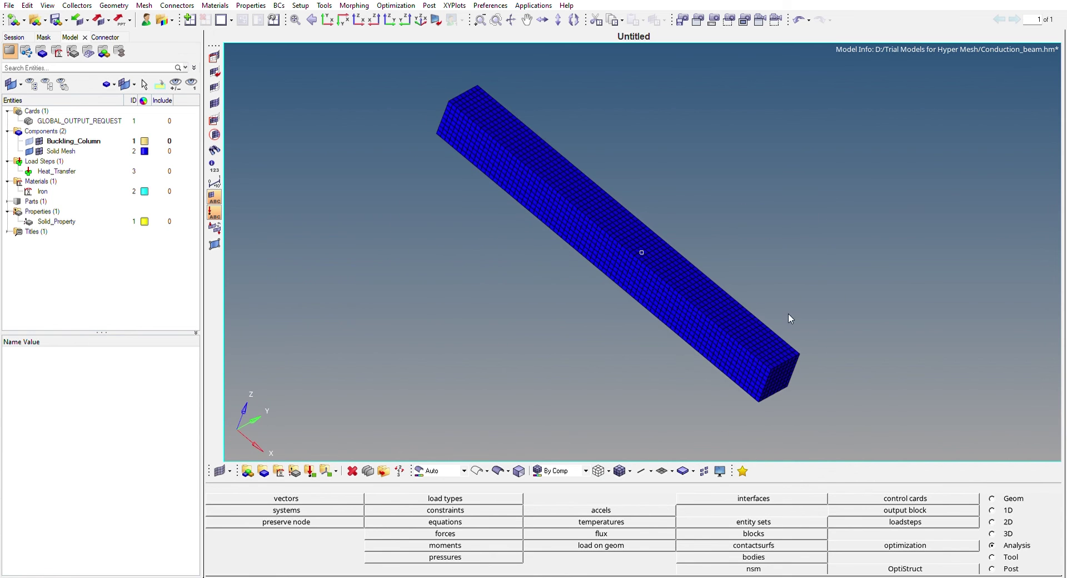
left_click_drag(797, 267, 733, 222, "ctrl")
scroll(732, 220, "up", 5)
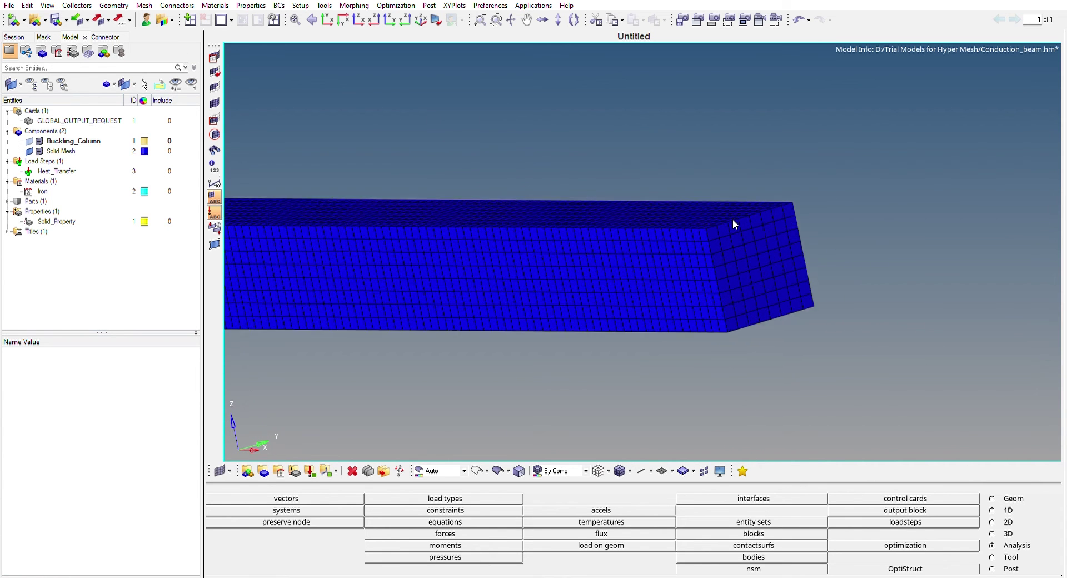
scroll(703, 319, "down", 5)
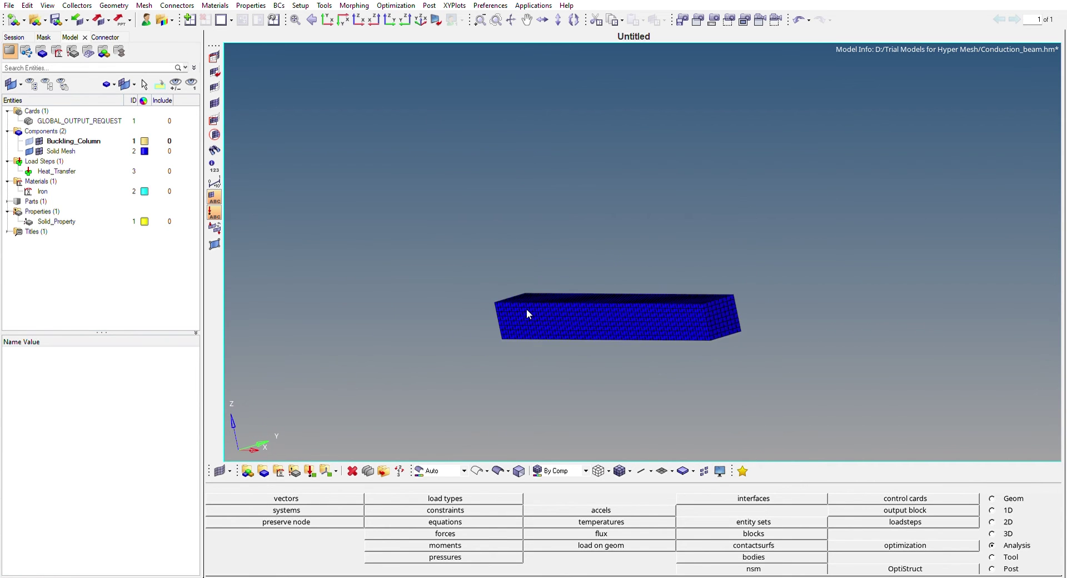
left_click_drag(615, 318, 750, 328, "ctrl")
scroll(450, 298, "up", 5)
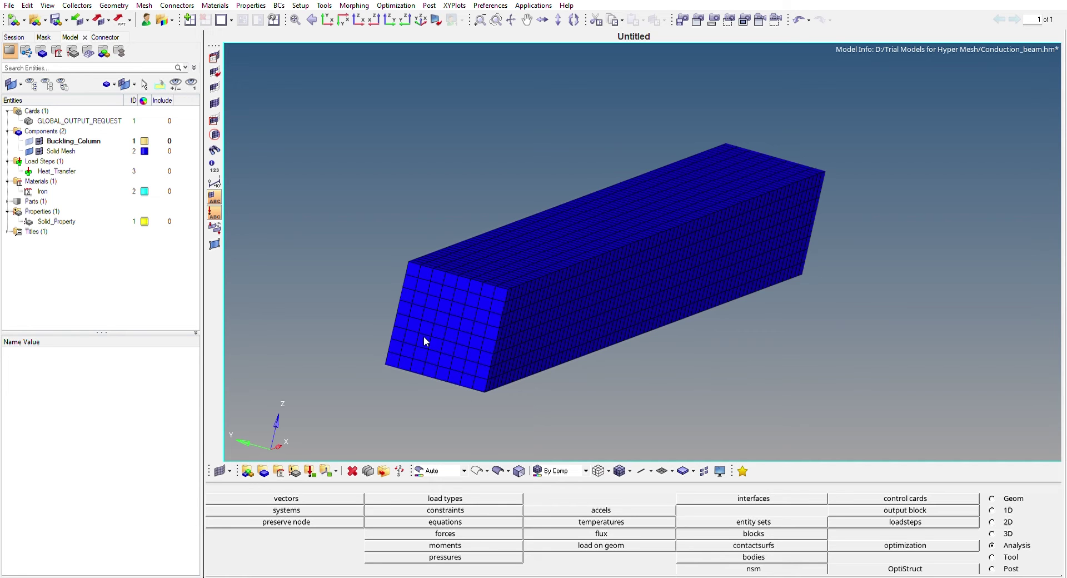
scroll(698, 392, "down", 2)
scroll(699, 392, "up", 1)
right_click_drag(701, 395, 790, 300, "ctrl")
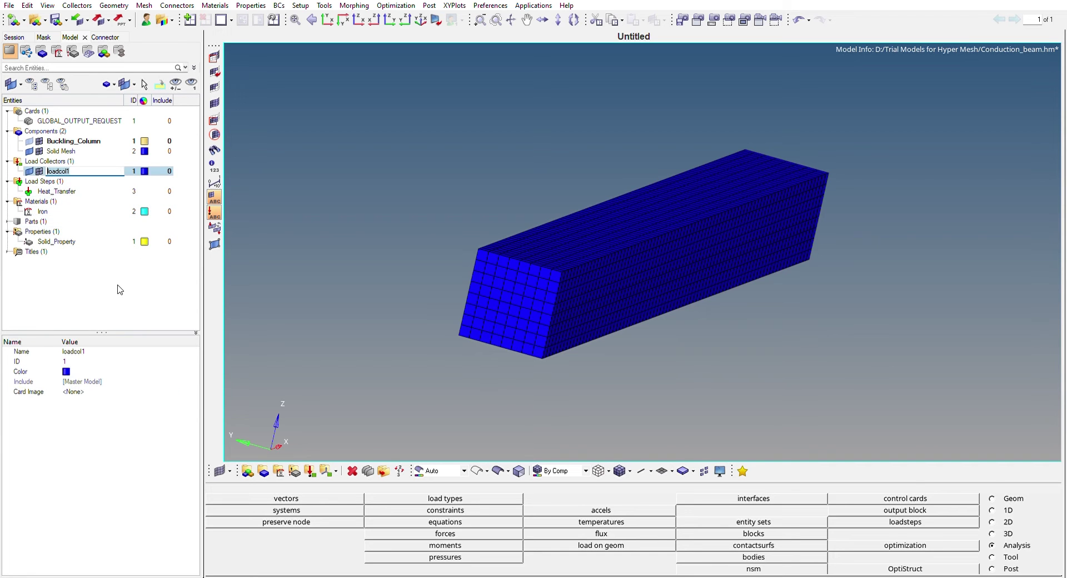
Name the new load collector temp_constraint and bring up the SPC constraints panel
type("temp_constraint")
key("Return")
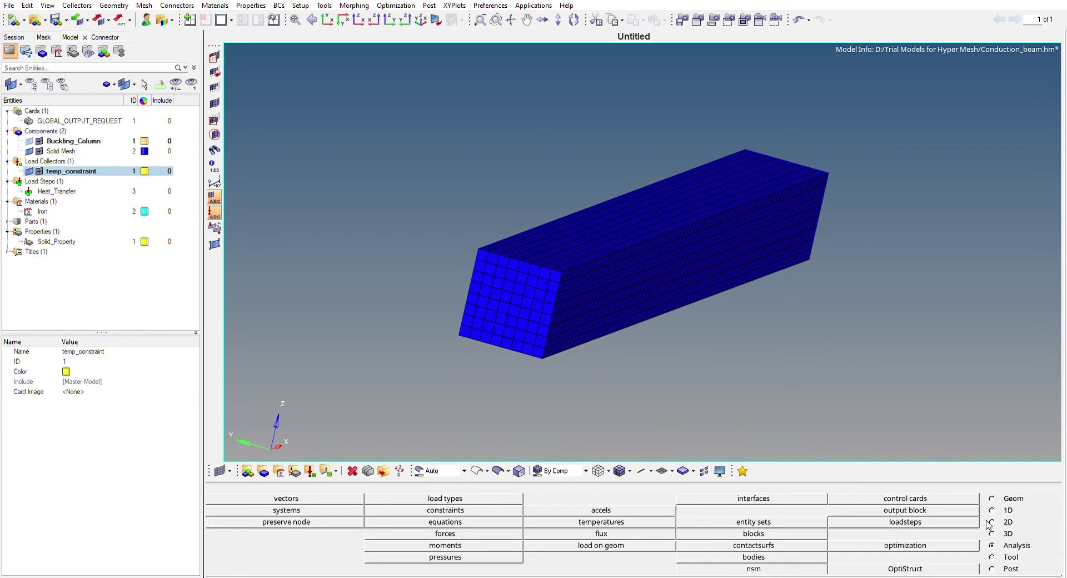
left_click(503, 505)
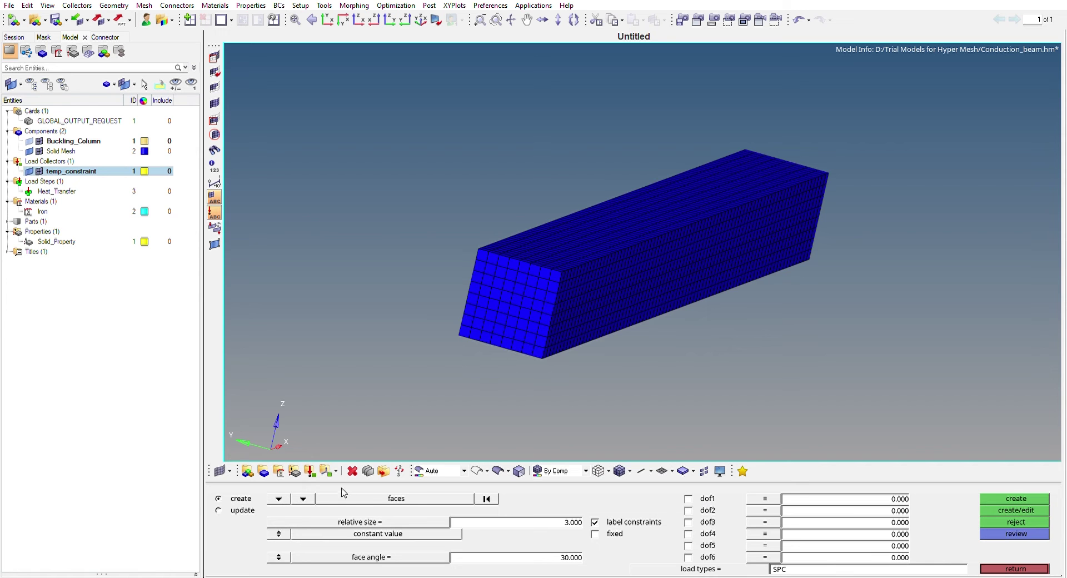
Apply SPC temperature constraints to all 81 nodes on the beam's near end face
left_click(279, 497)
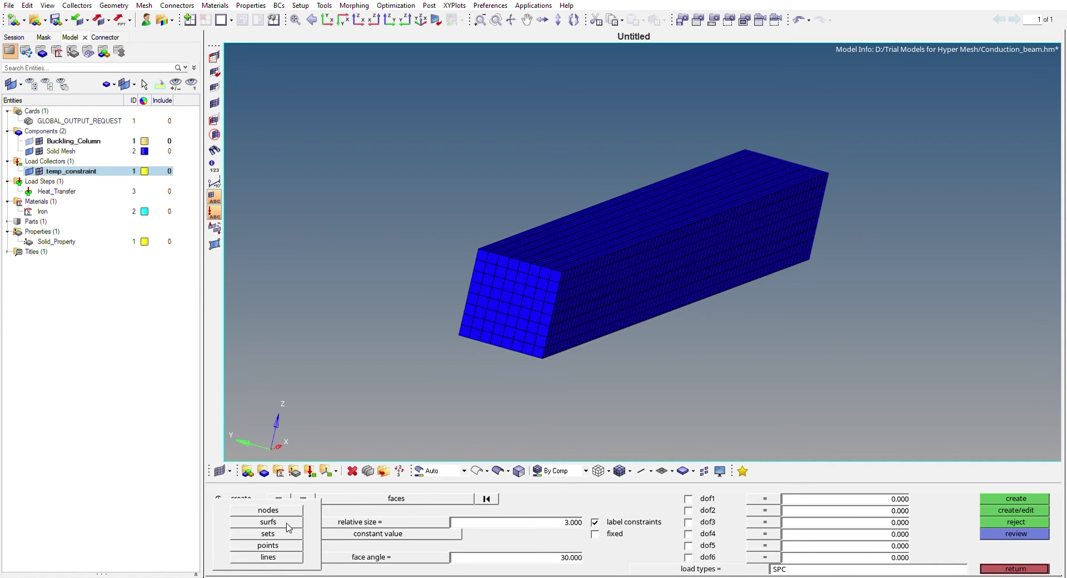
left_click(303, 498)
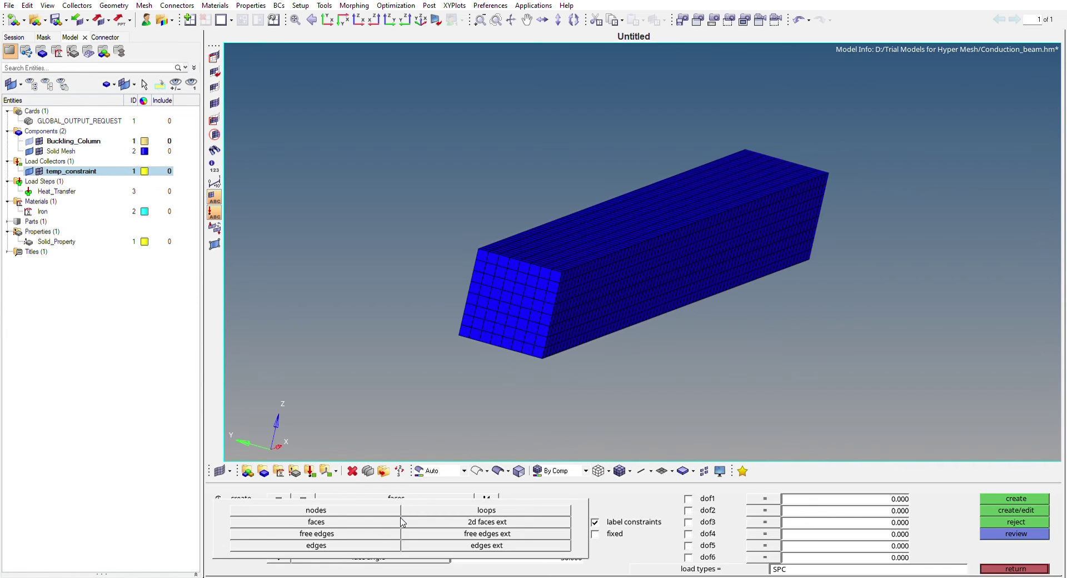
left_click(502, 291)
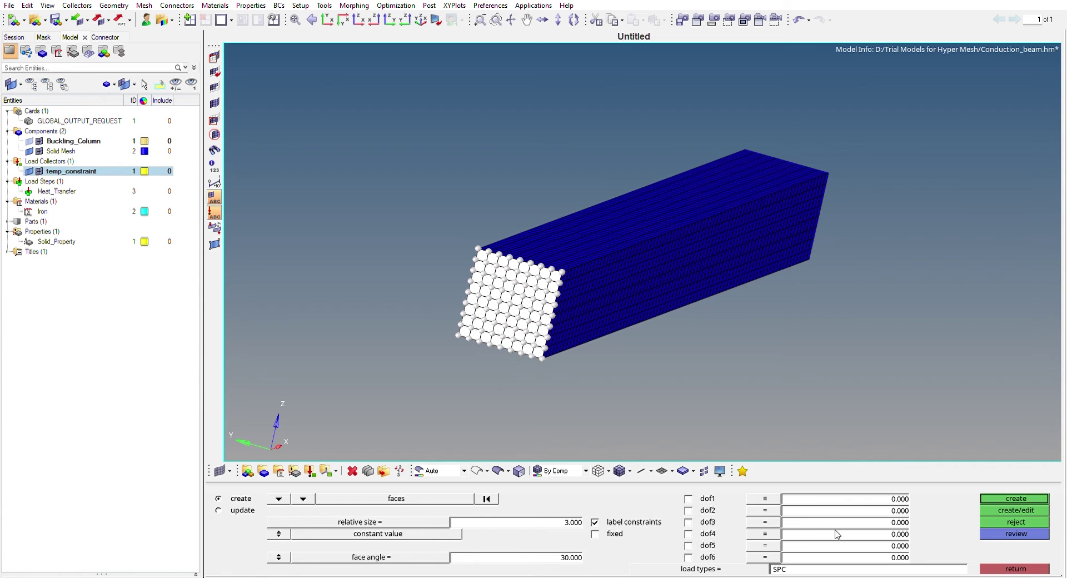
left_click(1013, 500)
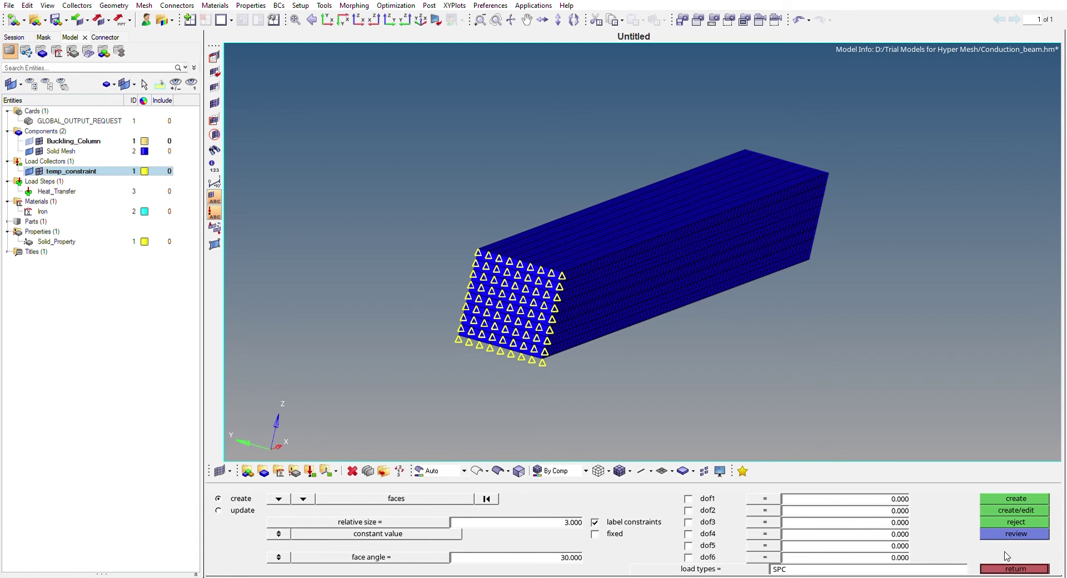
left_click(1012, 567)
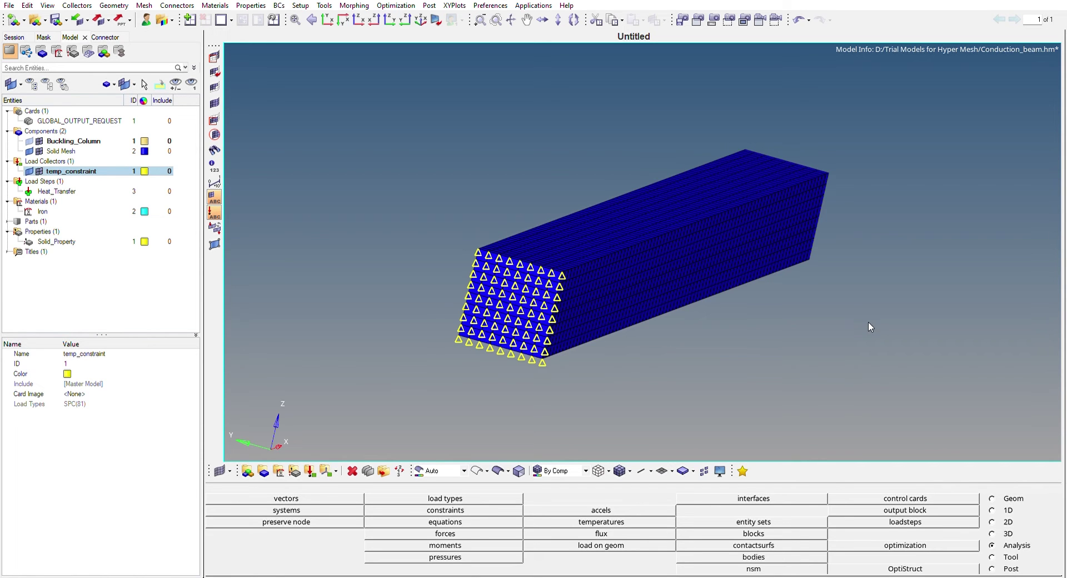
Add a group with card image CONDUCTION and name it conduction_grp
scroll(811, 296, "down", 2, "ctrl")
left_click_drag(766, 293, 558, 335, "ctrl")
right_click_drag(667, 385, 589, 284, "ctrl")
scroll(819, 288, "up", 3, "ctrl")
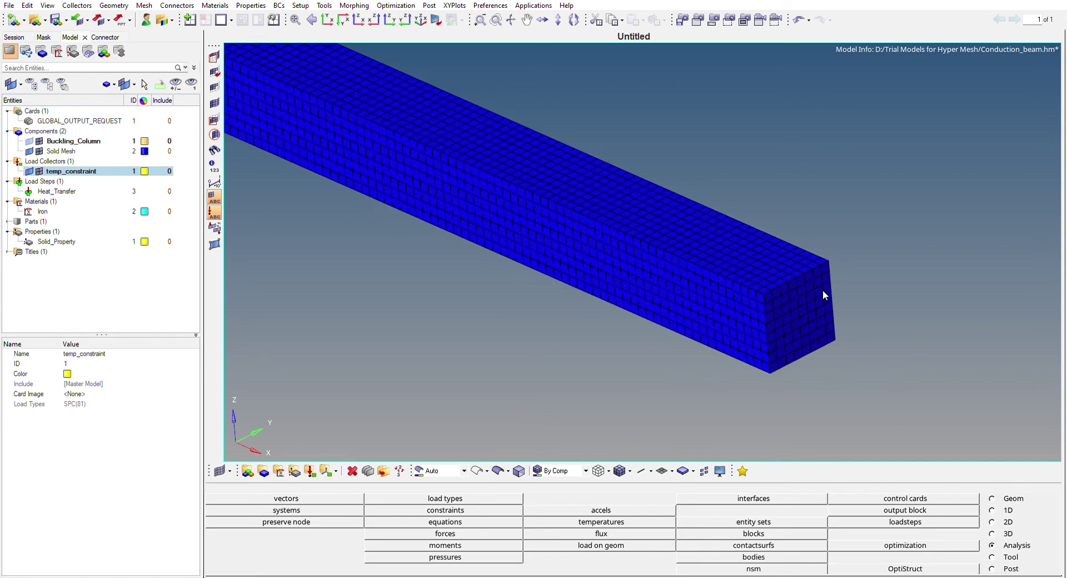
scroll(842, 313, "down", 2, "ctrl")
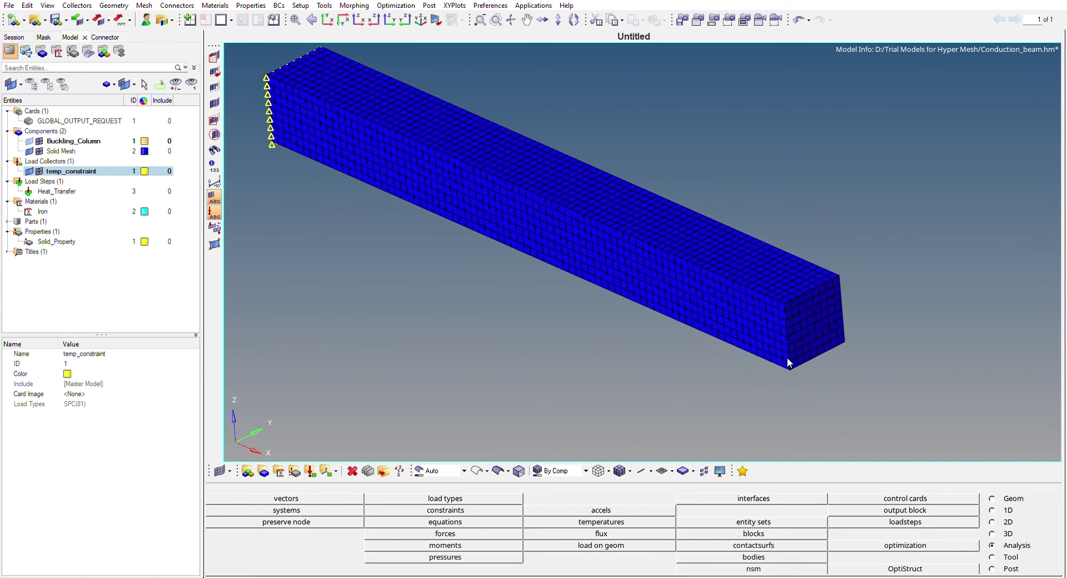
left_click(776, 341, "ctrl")
left_click(75, 278)
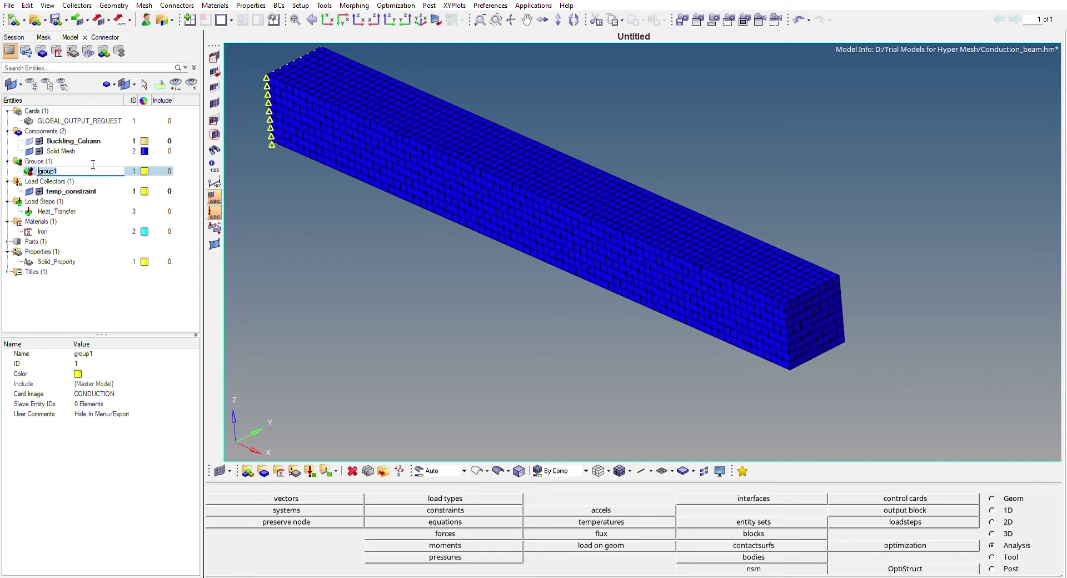
type("conduction_")
key("Return")
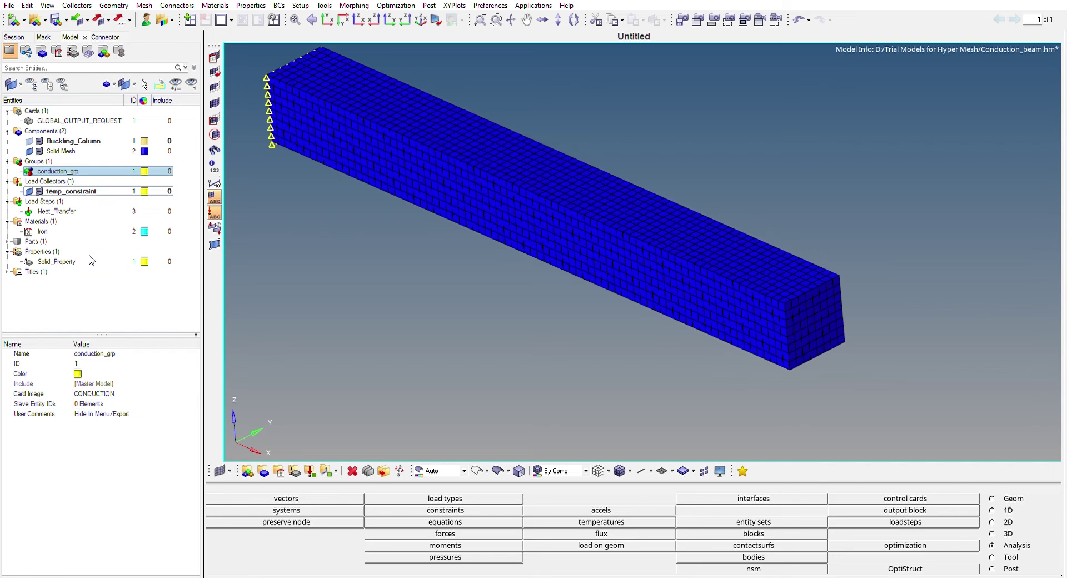
Keep conduction_grp's card image as CONDUCTION and open its add-faces panel at face angle 30
left_click(98, 388)
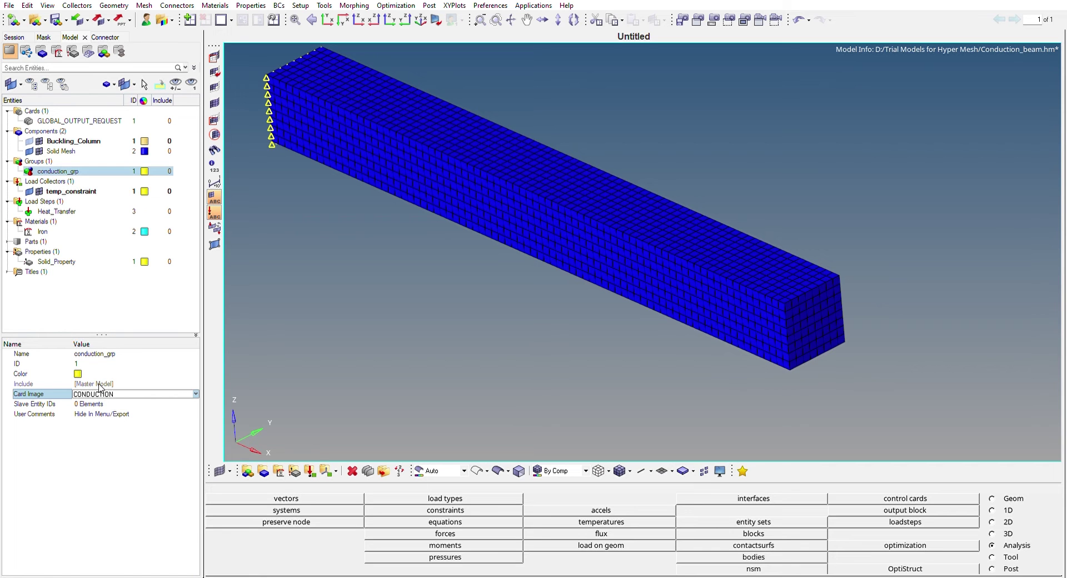
key("Down")
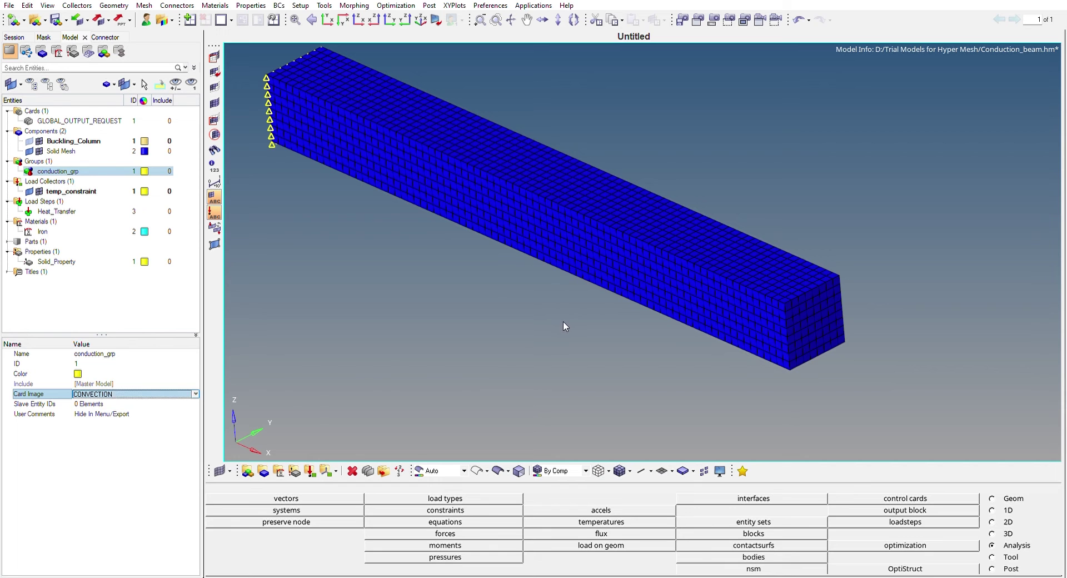
left_click(114, 445)
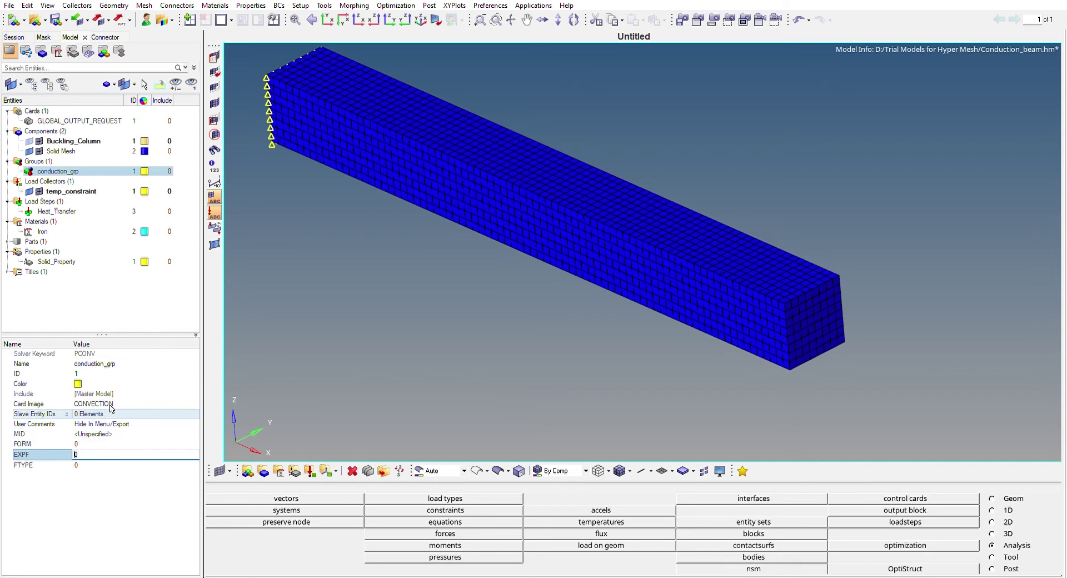
left_click(109, 403)
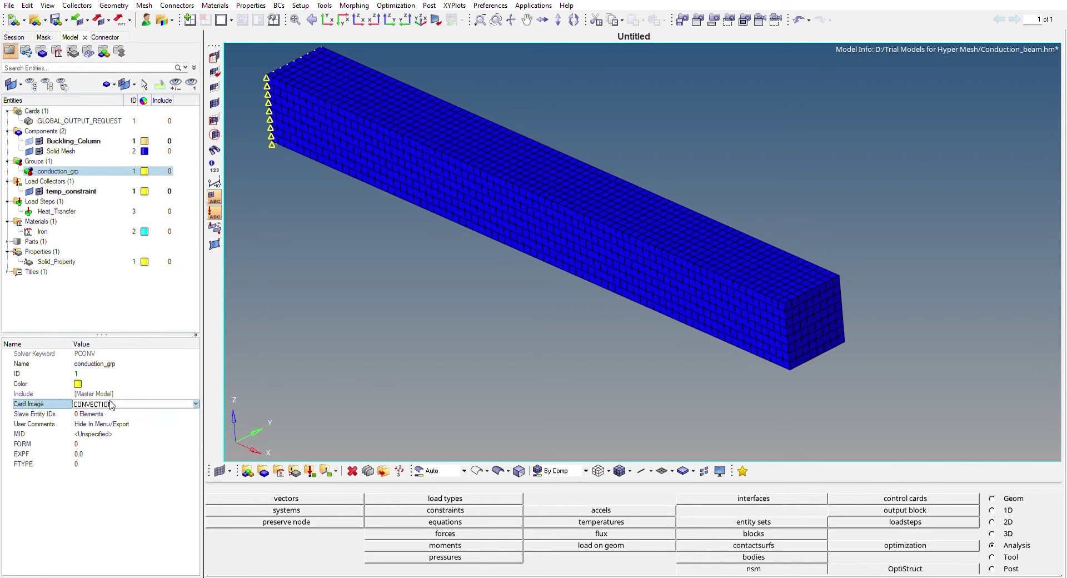
scroll(111, 405, "up", 1)
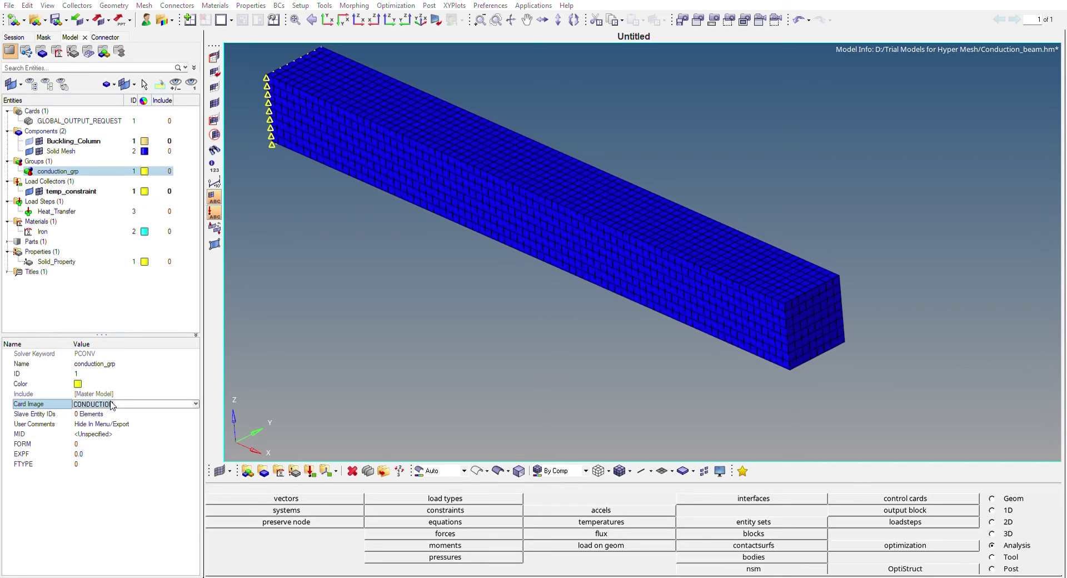
left_click(564, 324)
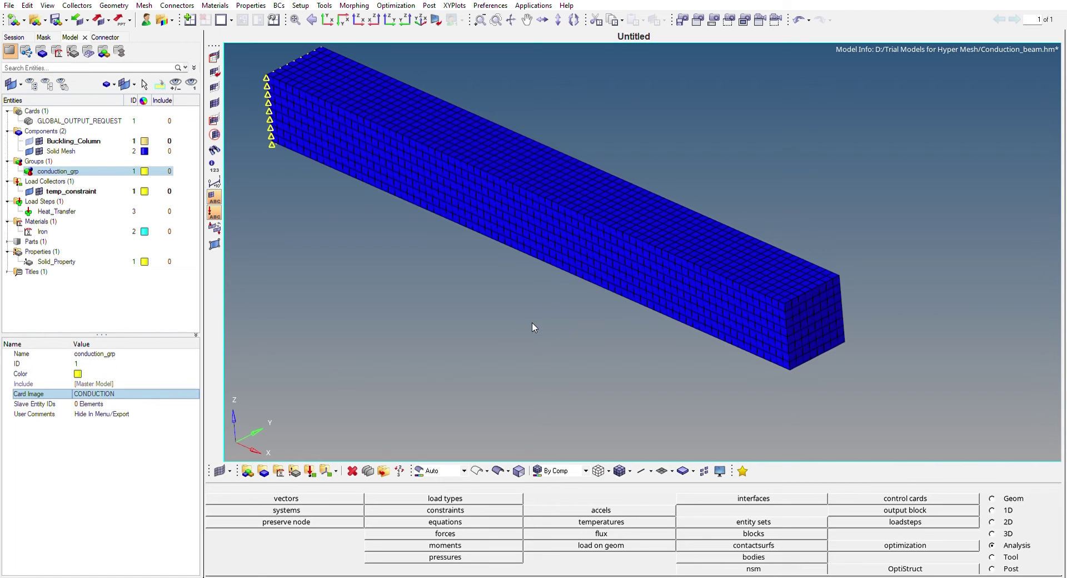
left_click(100, 400)
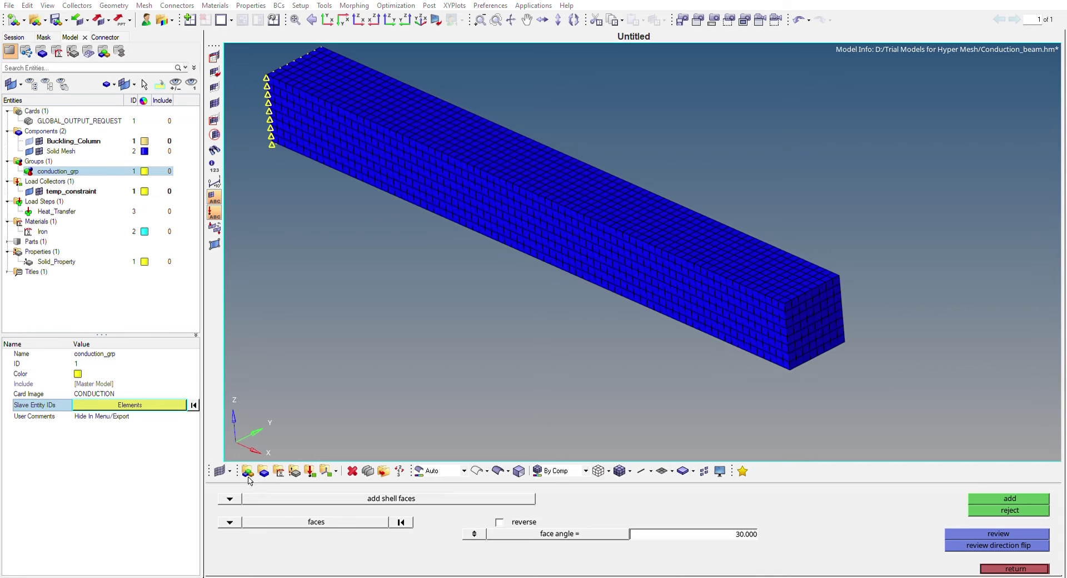
Add the 64 solid element faces on the beam's far end face to conduction_grp
left_click(230, 521)
left_click(317, 528)
left_click(230, 499)
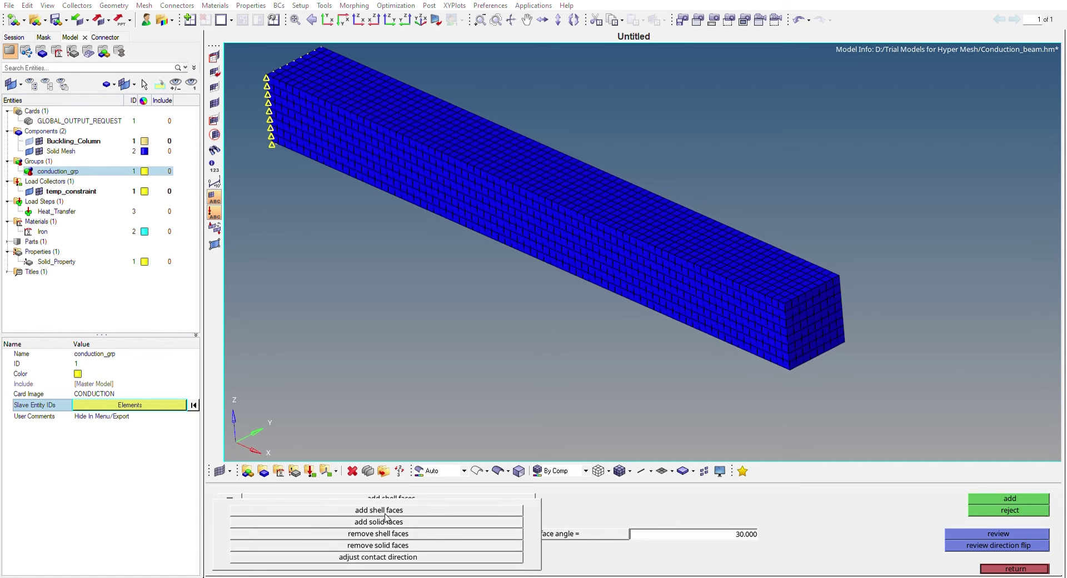
left_click(388, 521)
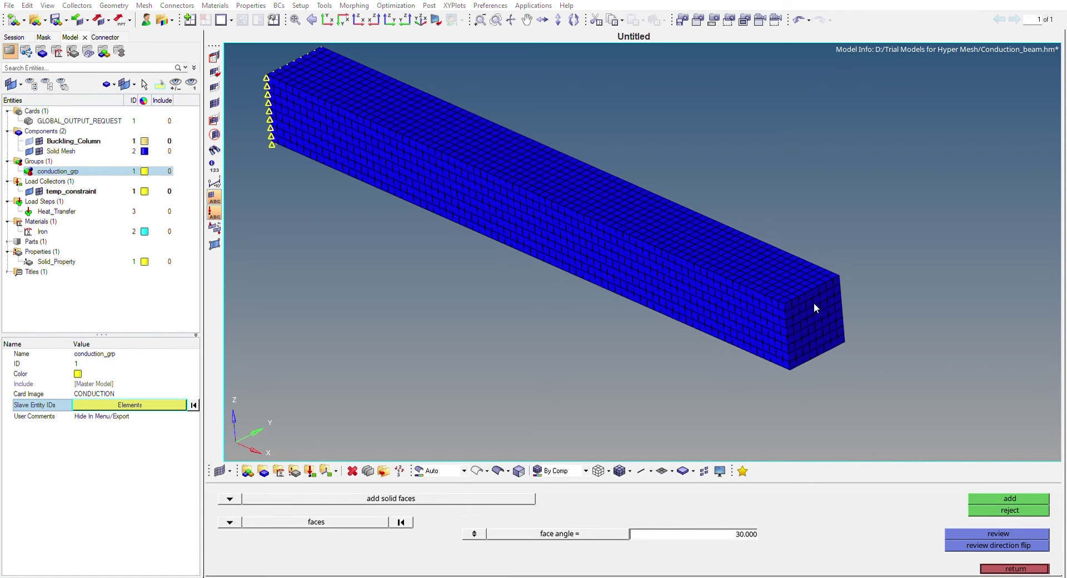
left_click(817, 333)
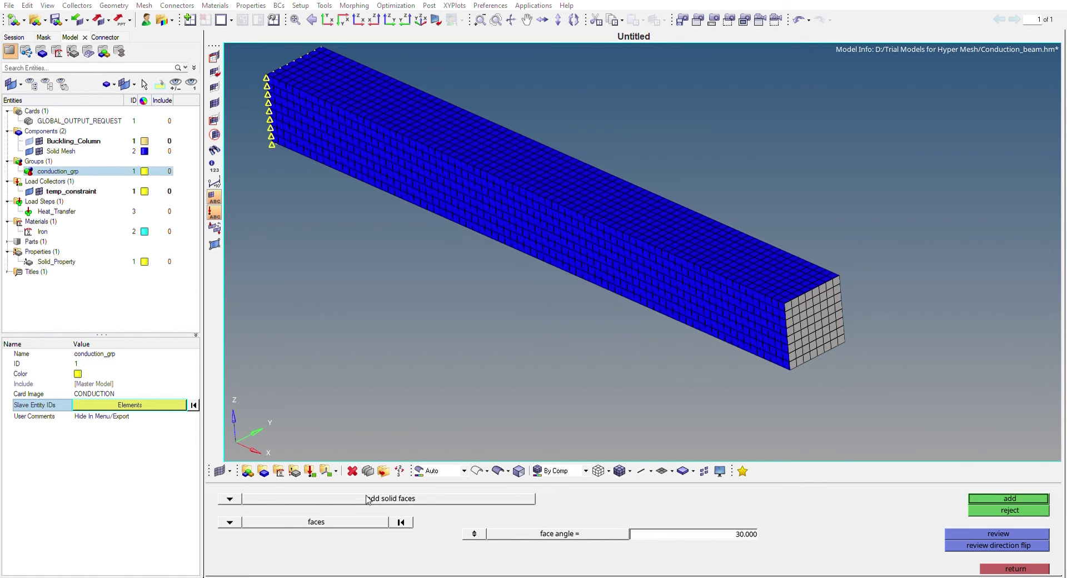
left_click(400, 521)
left_click(838, 307)
left_click(998, 497)
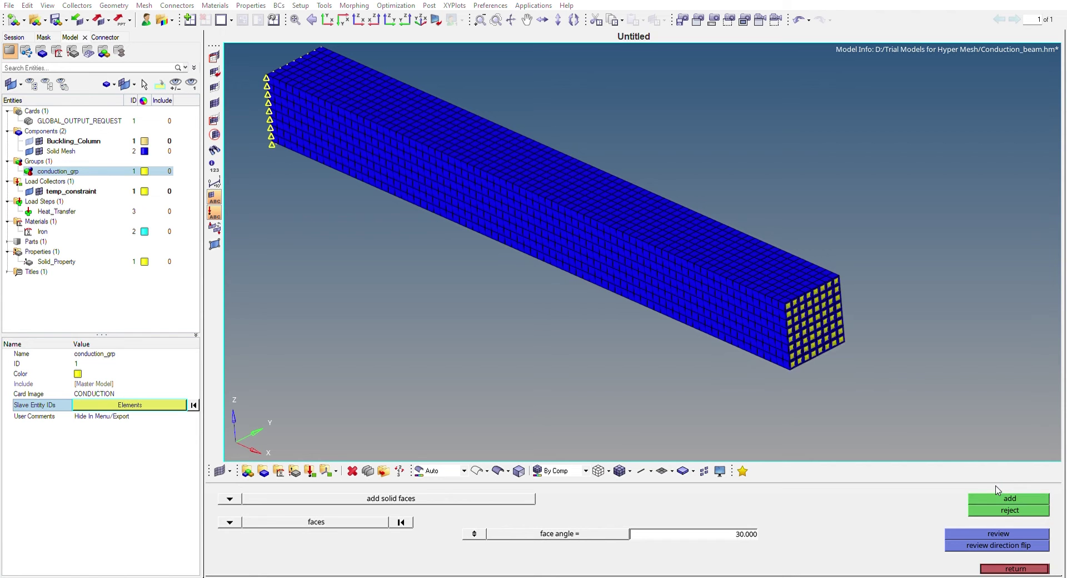
left_click(1017, 568)
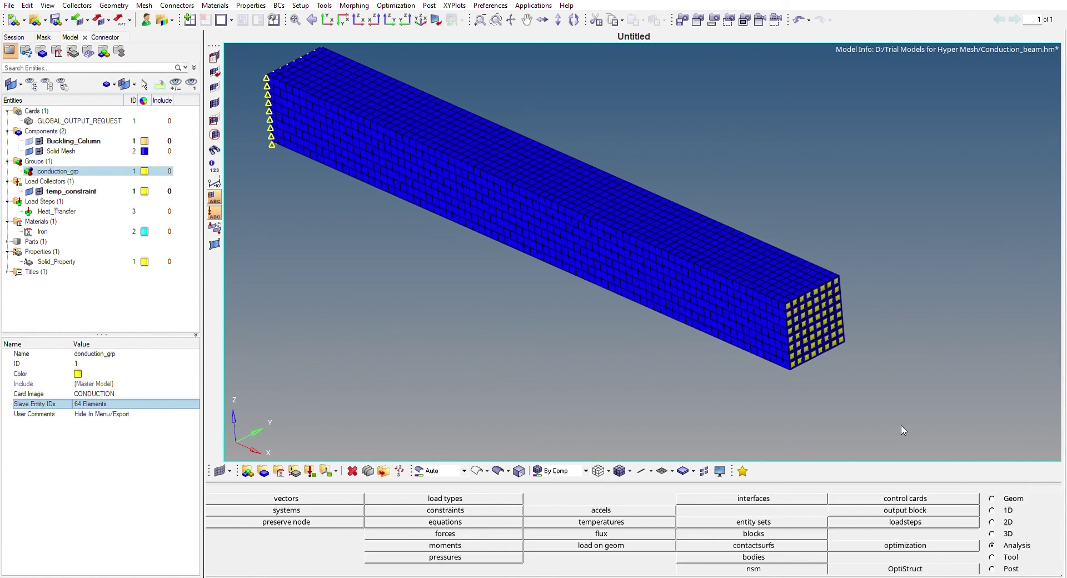
Select the Buckling_Column component and fit the whole beam into view
scroll(815, 338, "up", 5)
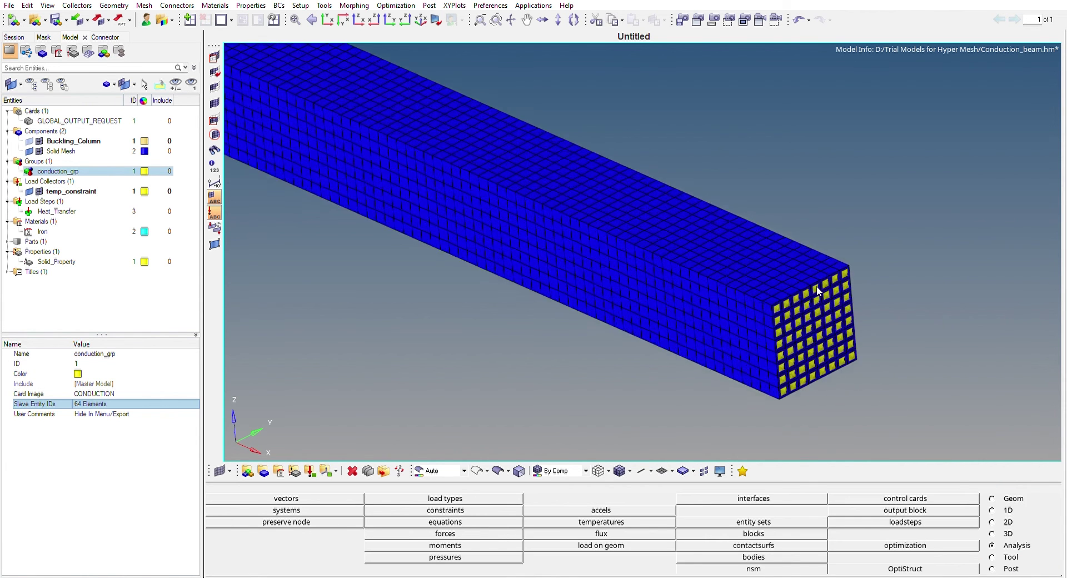
scroll(808, 303, "up", 2)
scroll(722, 296, "up", 2)
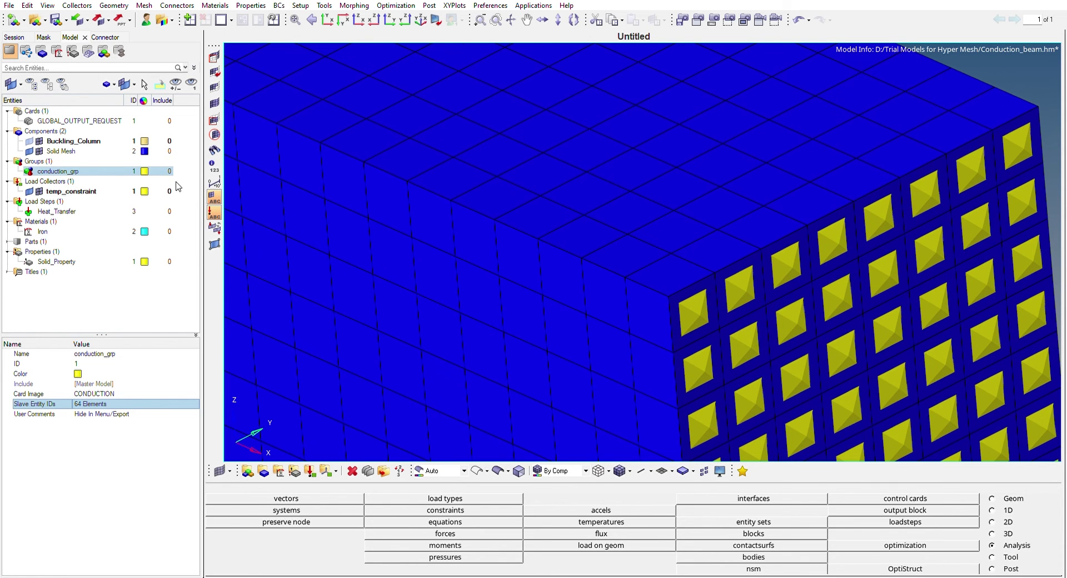
left_click(144, 139)
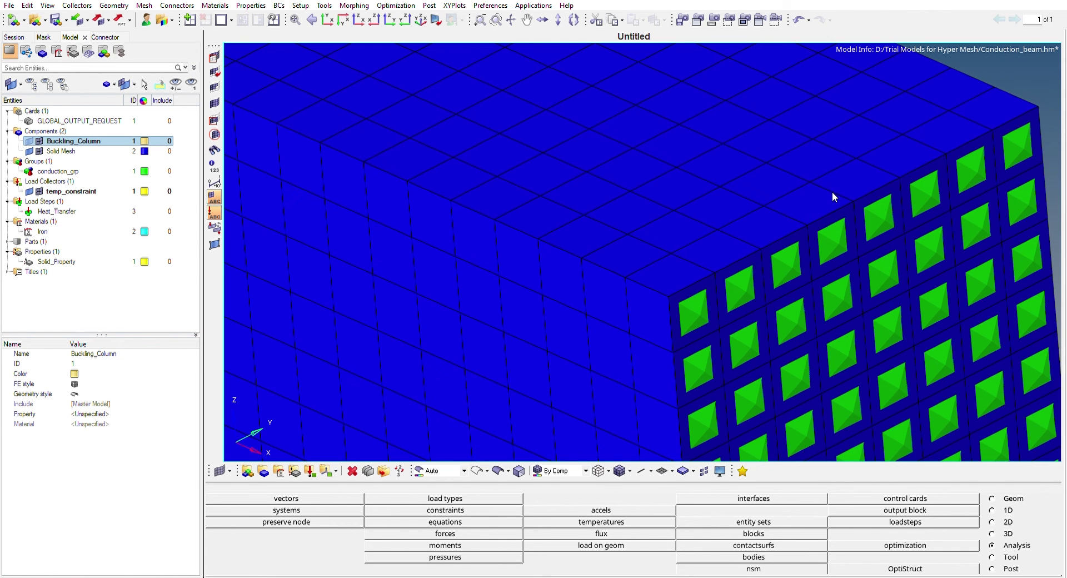
key("f")
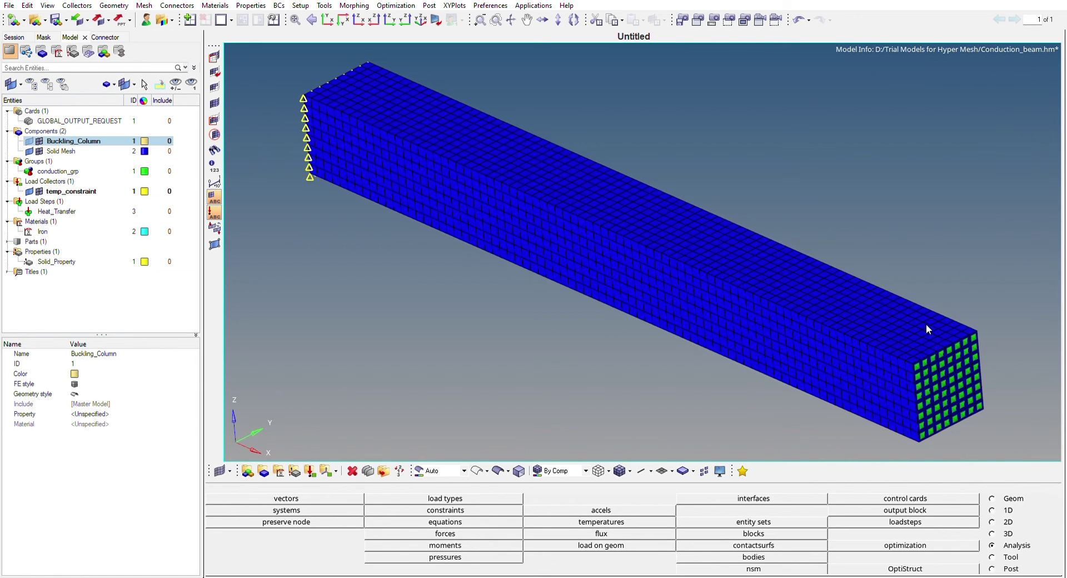
Create a red load collector named flux_load and centre the view on the beam's end face
left_click(61, 176)
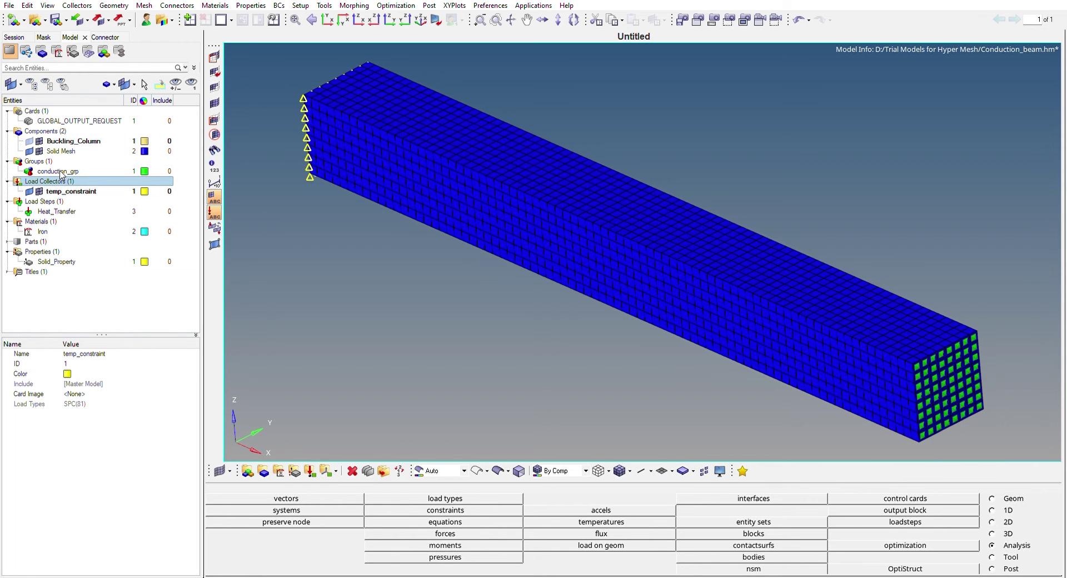
right_click(61, 176)
left_click(88, 189)
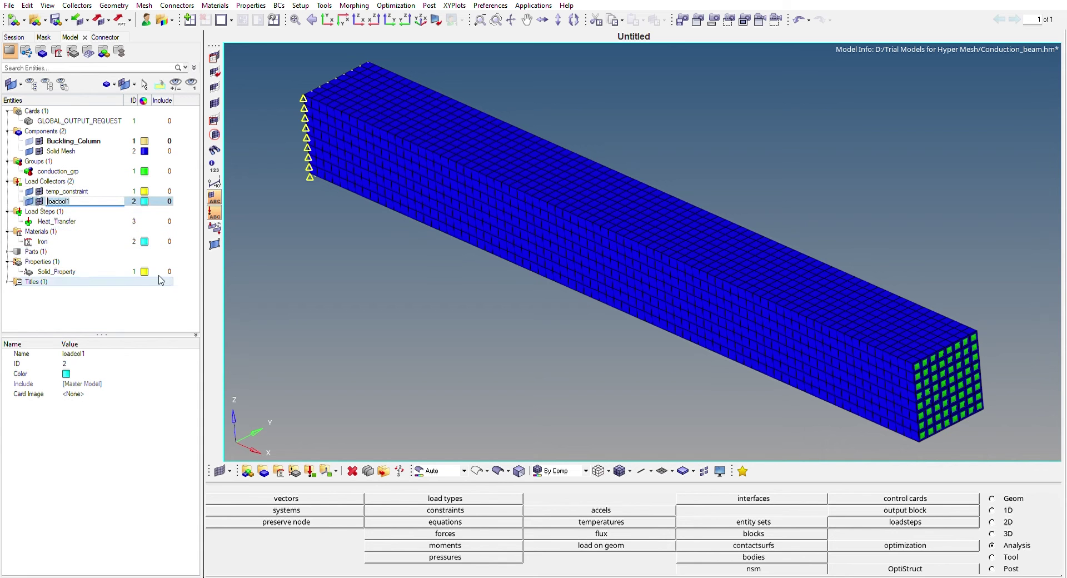
type("flux_")
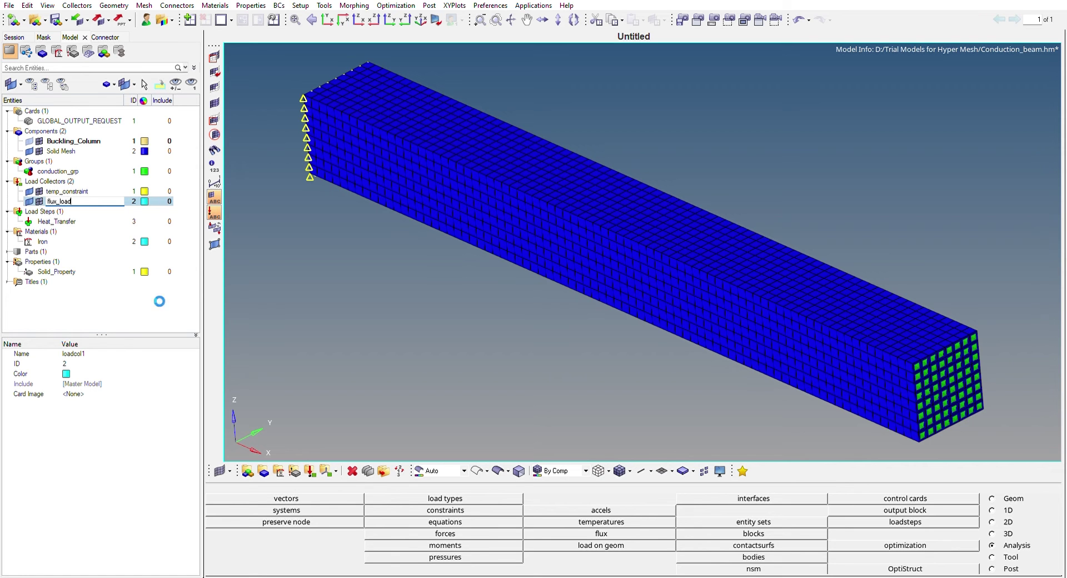
key("Return")
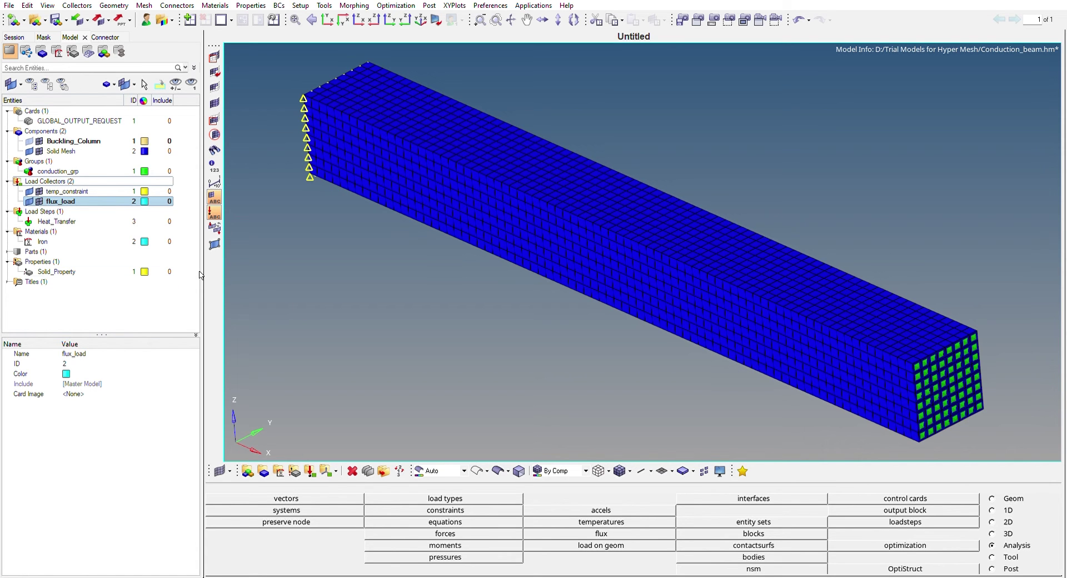
left_click(155, 201)
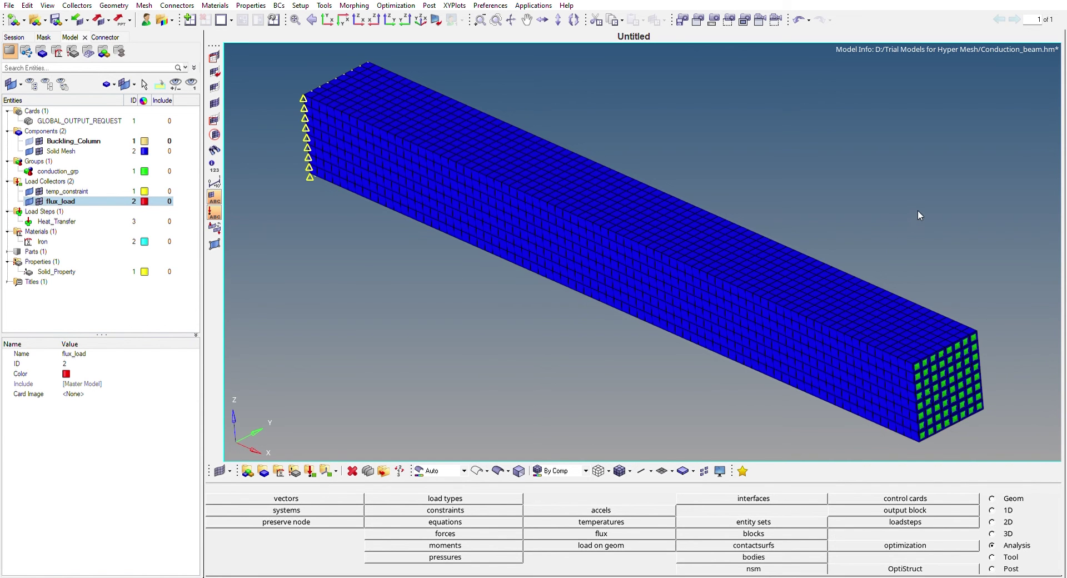
scroll(915, 212, "up", 4)
right_click_drag(902, 228, 908, 172, "ctrl")
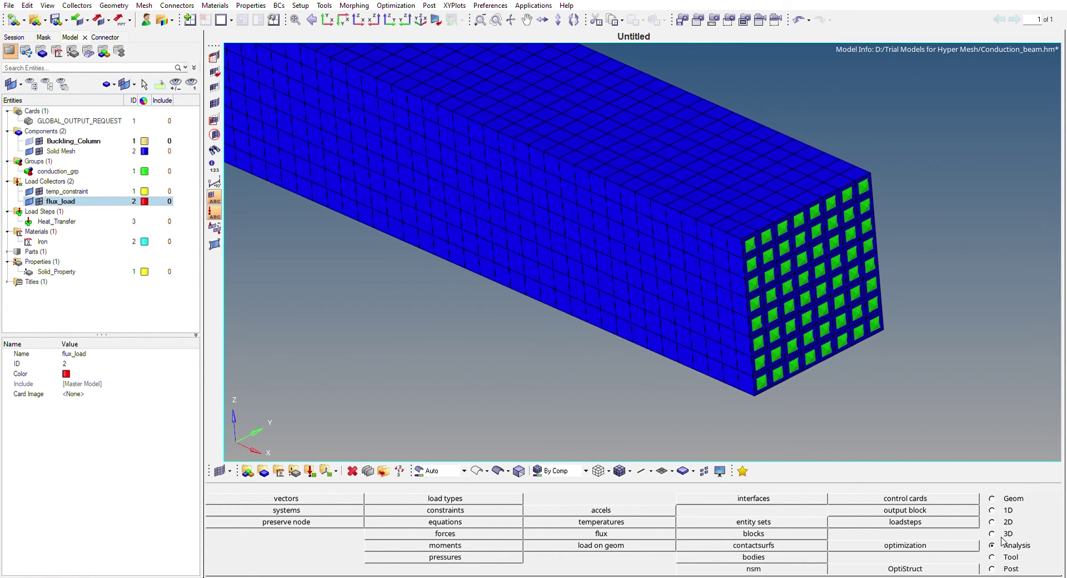
Select conduction_grp's elements by group as targets for the 0.600 QBDY1 flux load
left_click(647, 532)
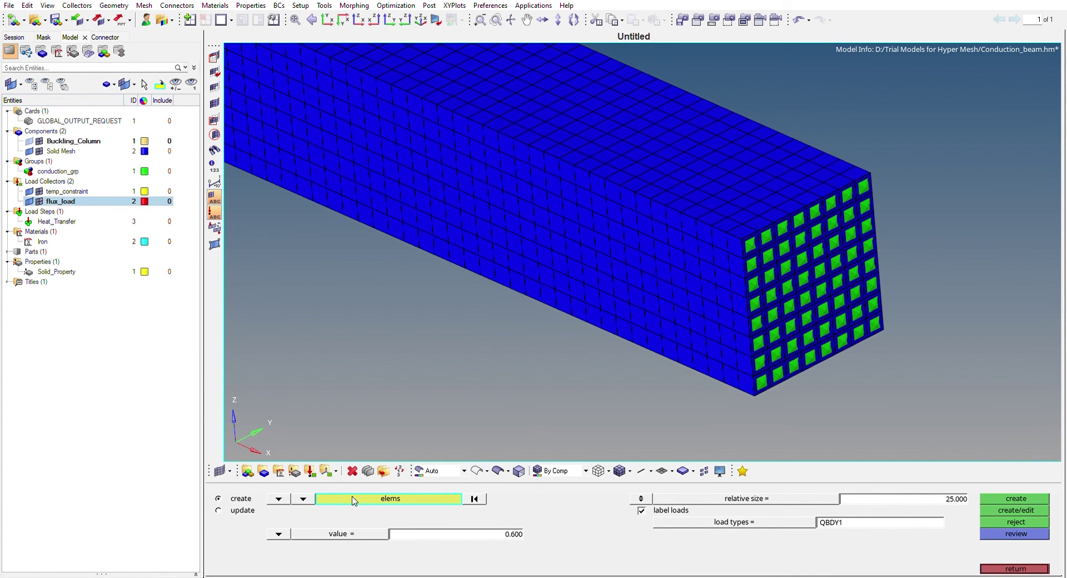
left_click(422, 497)
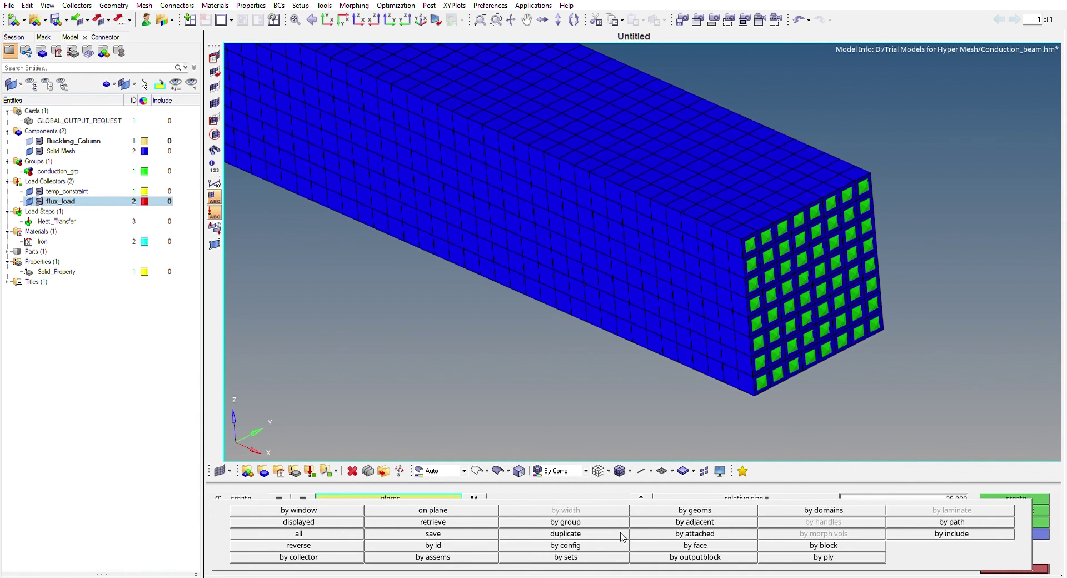
left_click(330, 552)
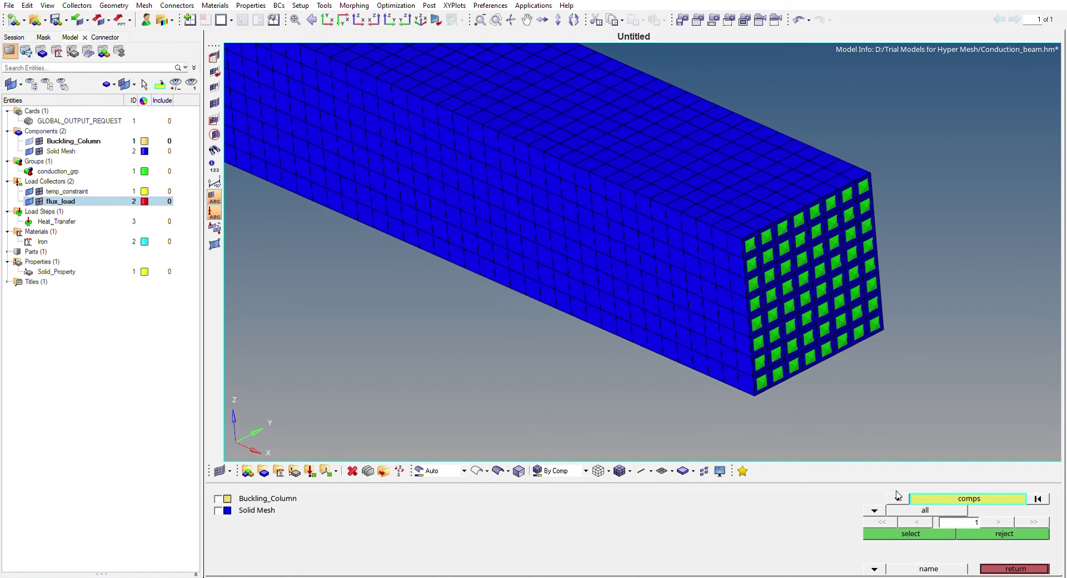
left_click(895, 498)
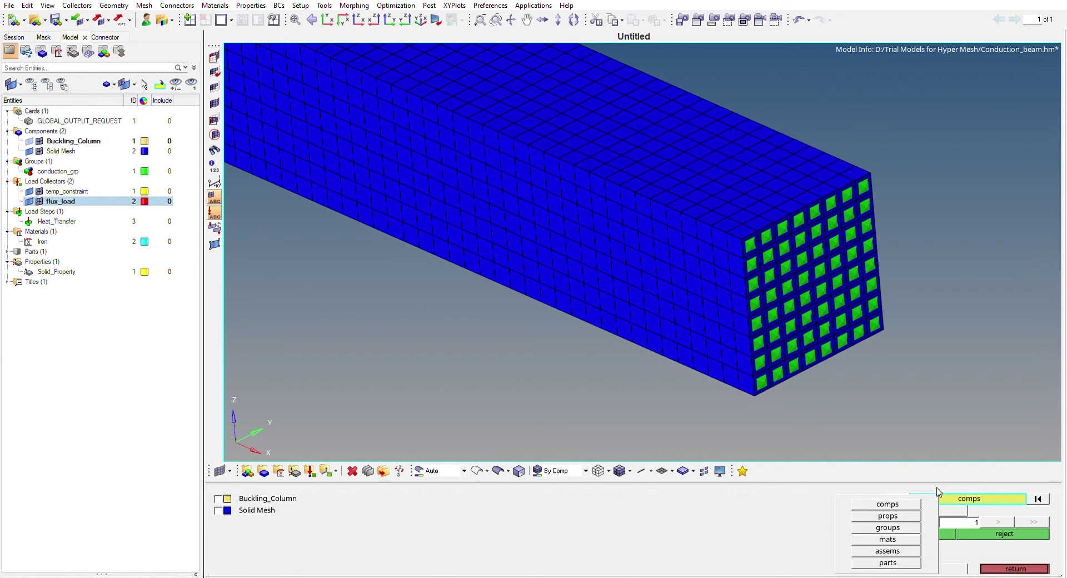
left_click(912, 492)
left_click(888, 526)
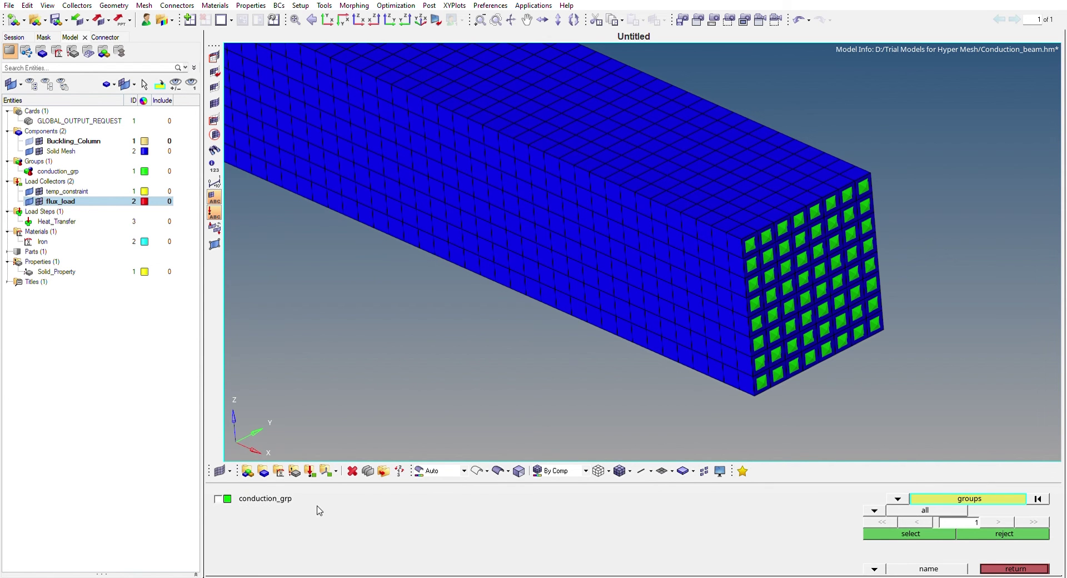
left_click(218, 498)
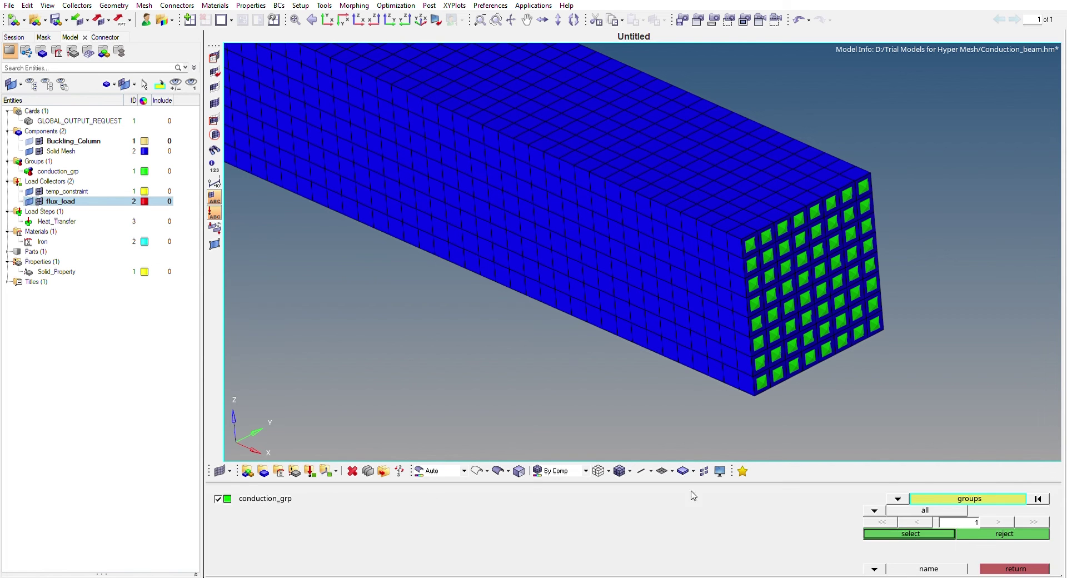
left_click(927, 529)
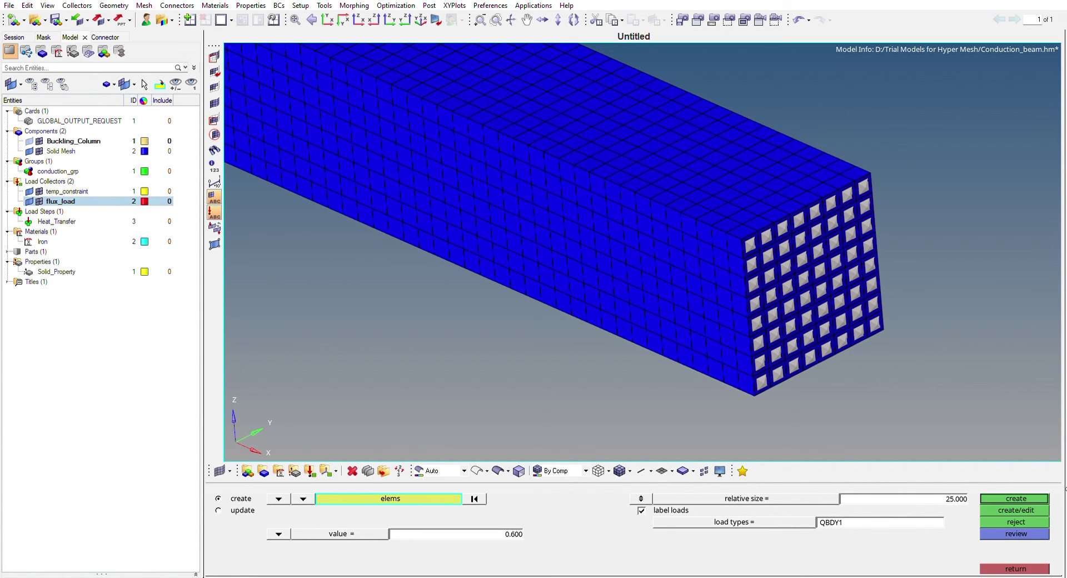
Create the 0.600 QBDY1 flux on the 64 beam end-face elements and close the flux panel
left_click(1046, 496)
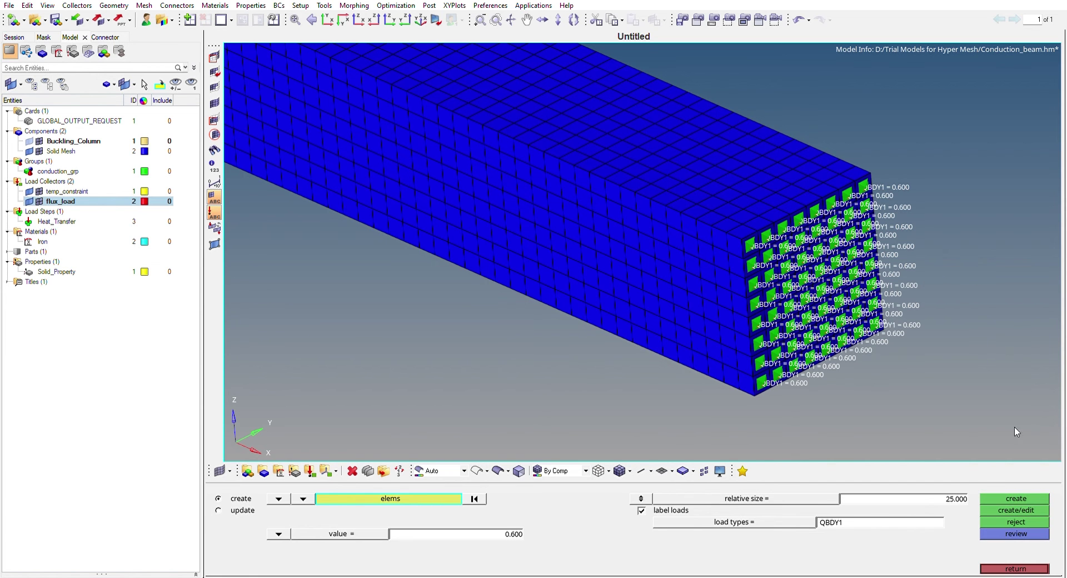
left_click(1019, 568)
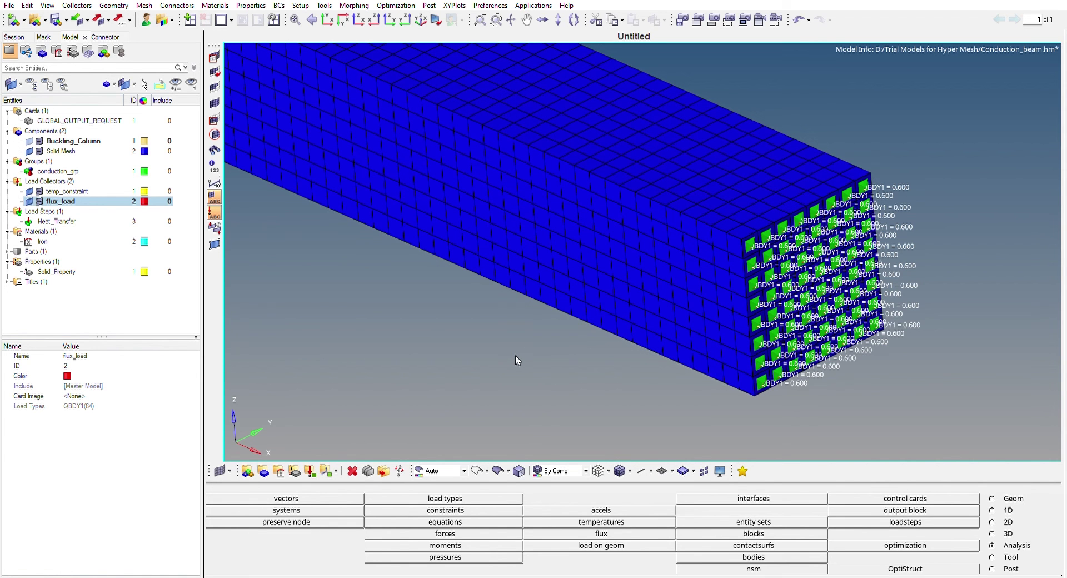
Open the Heat_Transfer load step's properties and check its analysis type
left_click(70, 219)
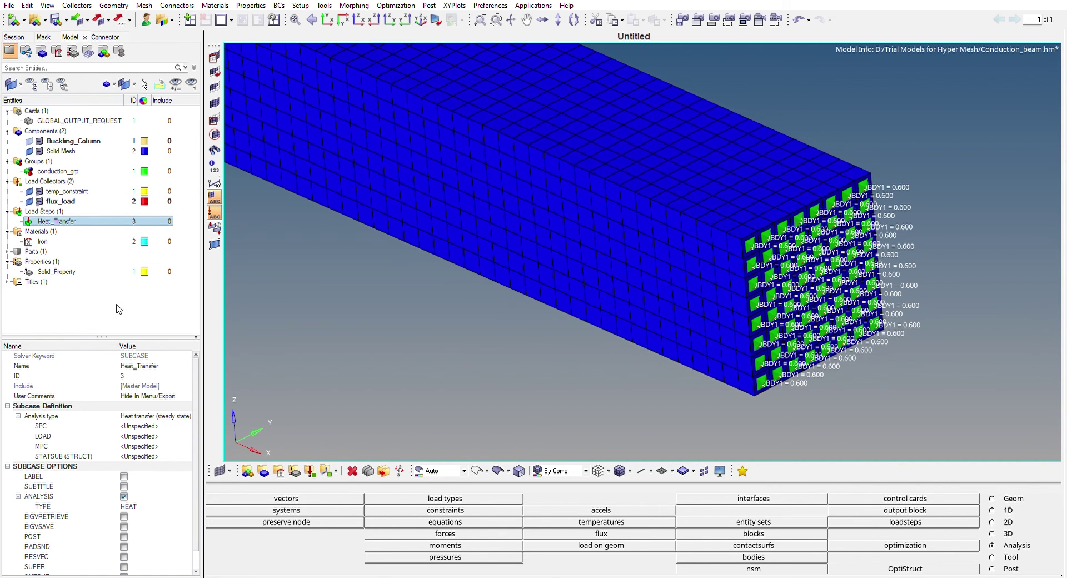
left_click_drag(102, 337, 102, 281)
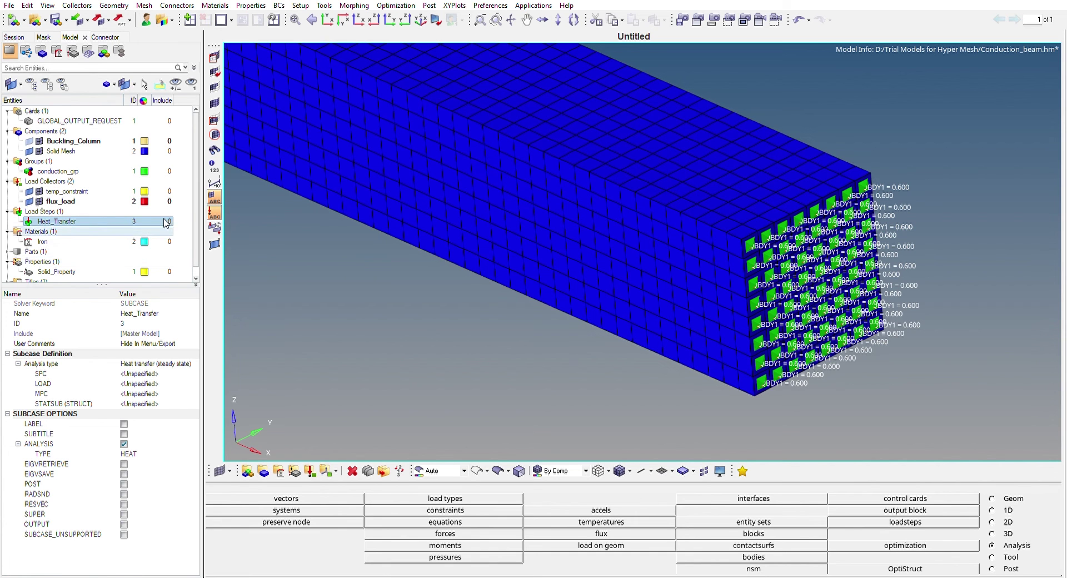
left_click(170, 343)
left_click(163, 382)
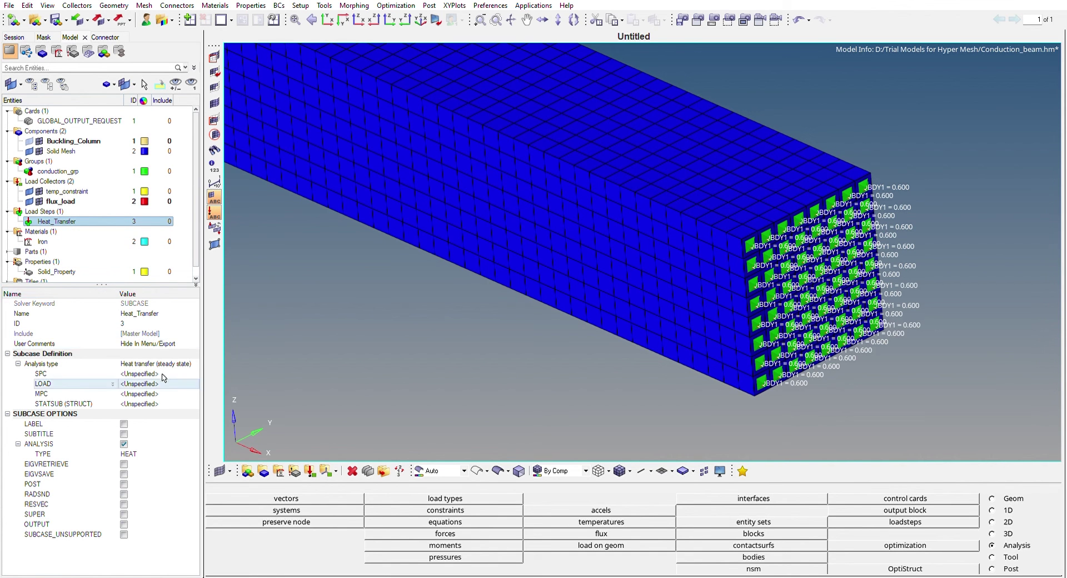
left_click(154, 364)
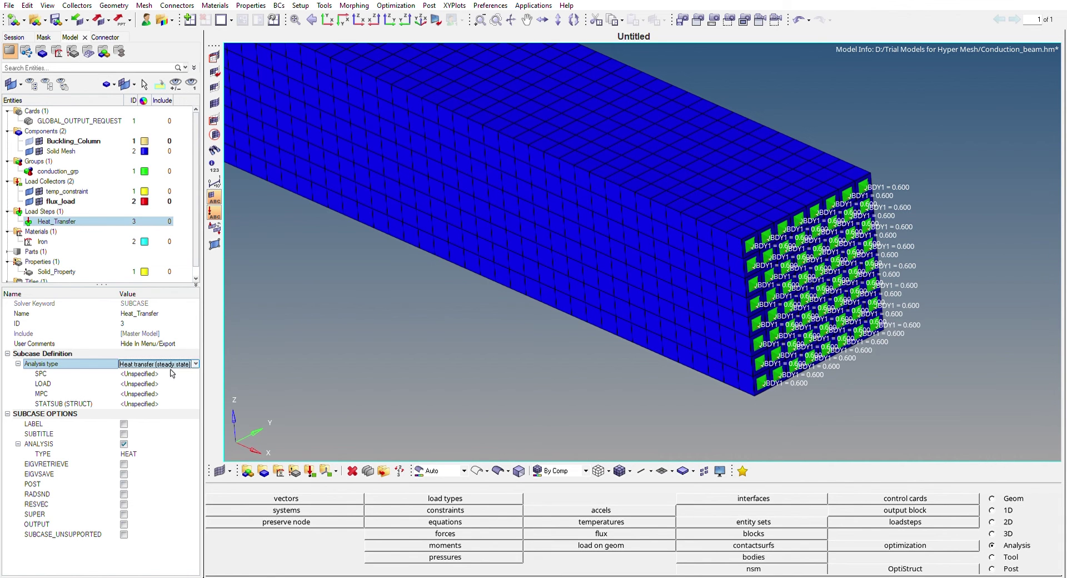
Set the Heat_Transfer SPC to temp_constraint and LOAD to flux_load
left_click(77, 374)
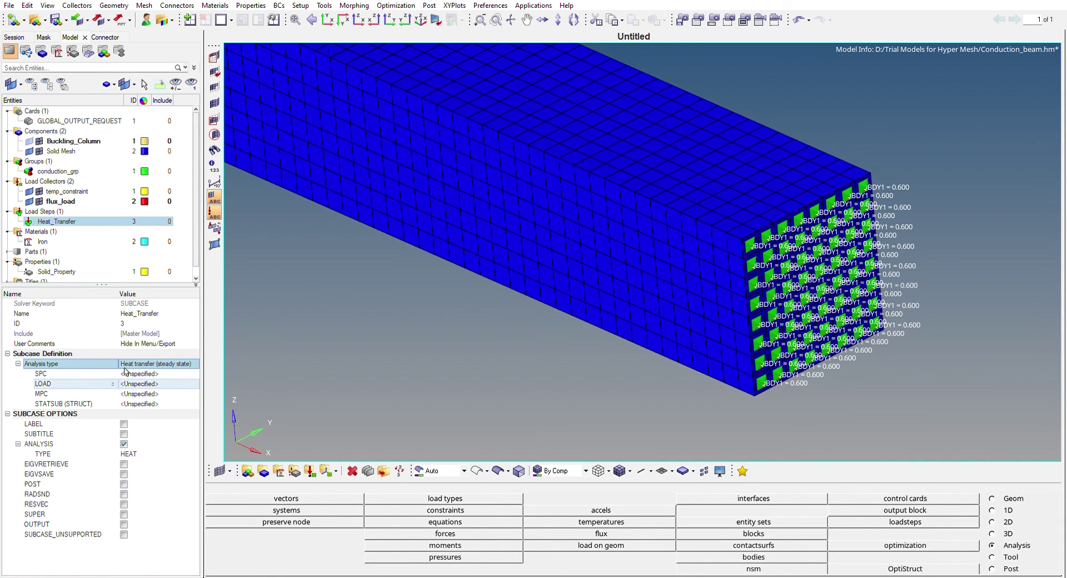
left_click(146, 372)
left_click(139, 373)
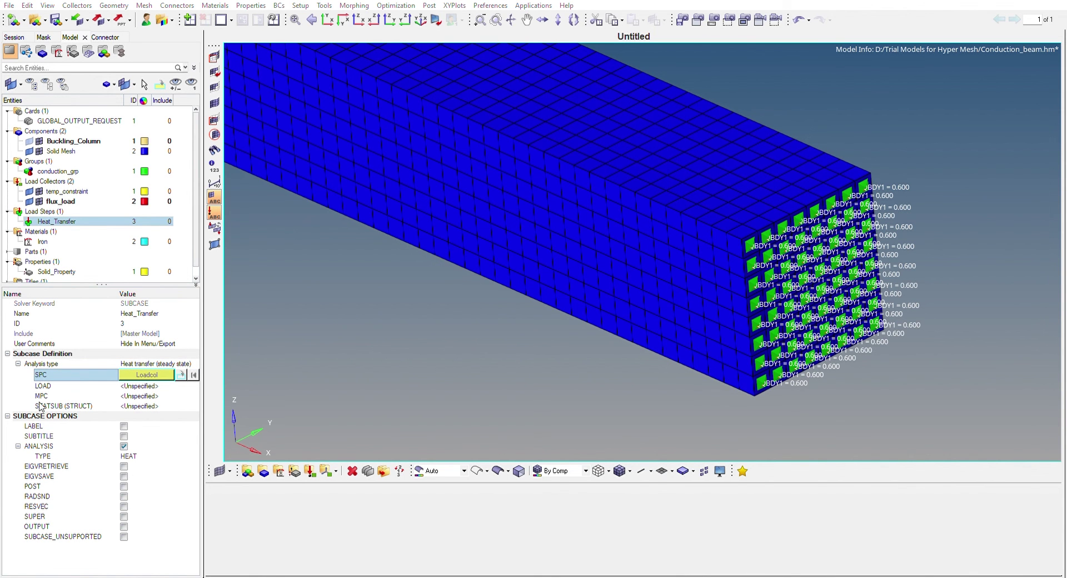
middle_click(144, 521)
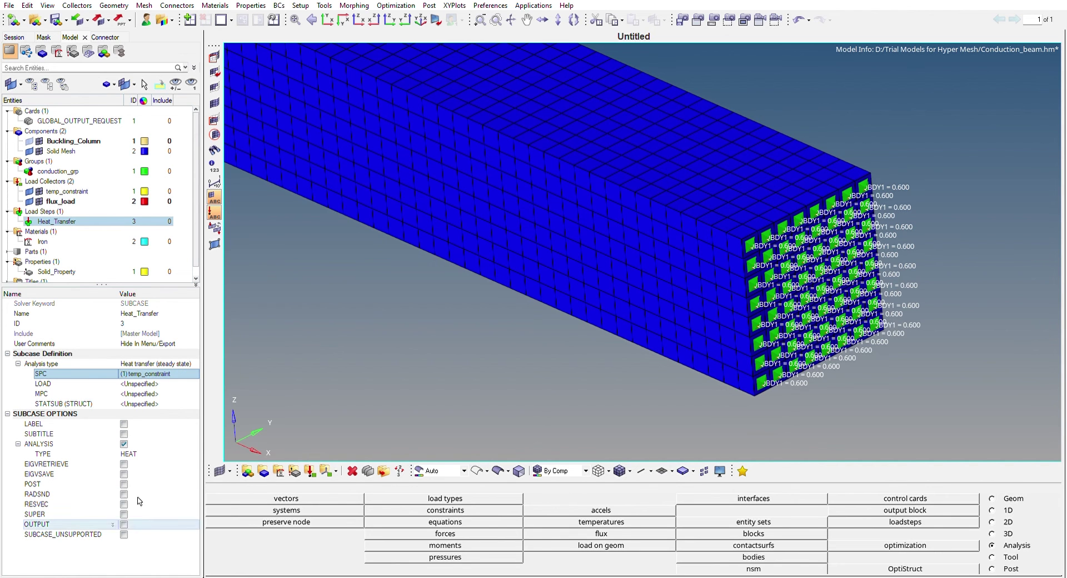
left_click(147, 383)
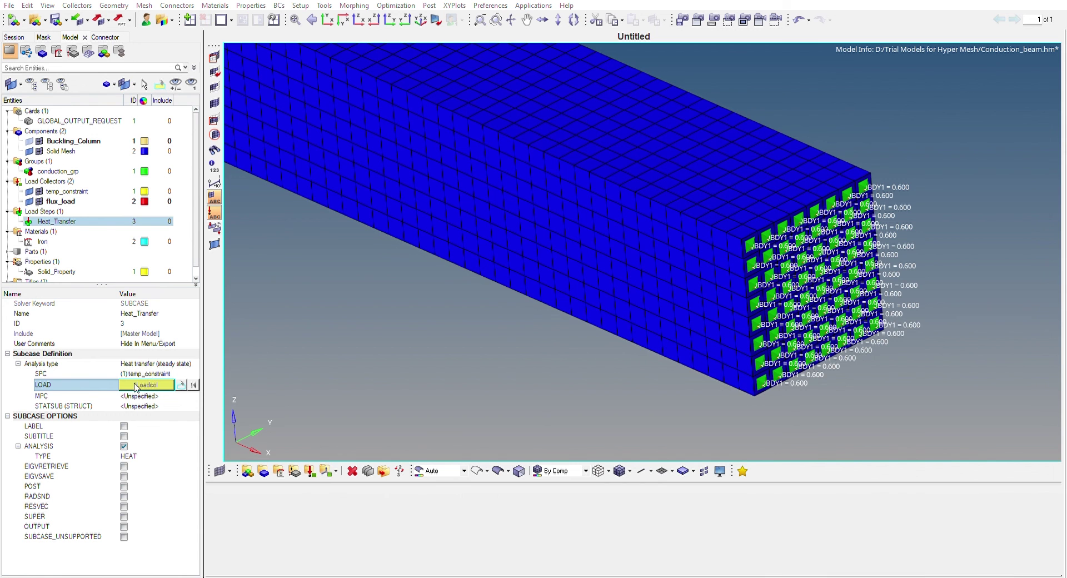
middle_click(128, 518)
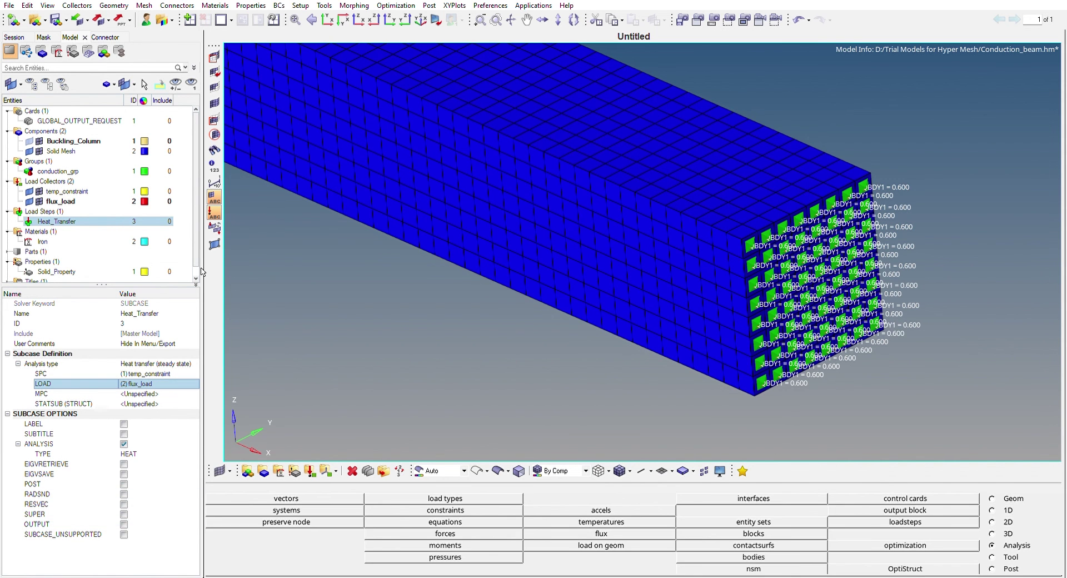
left_click_drag(111, 285, 91, 364)
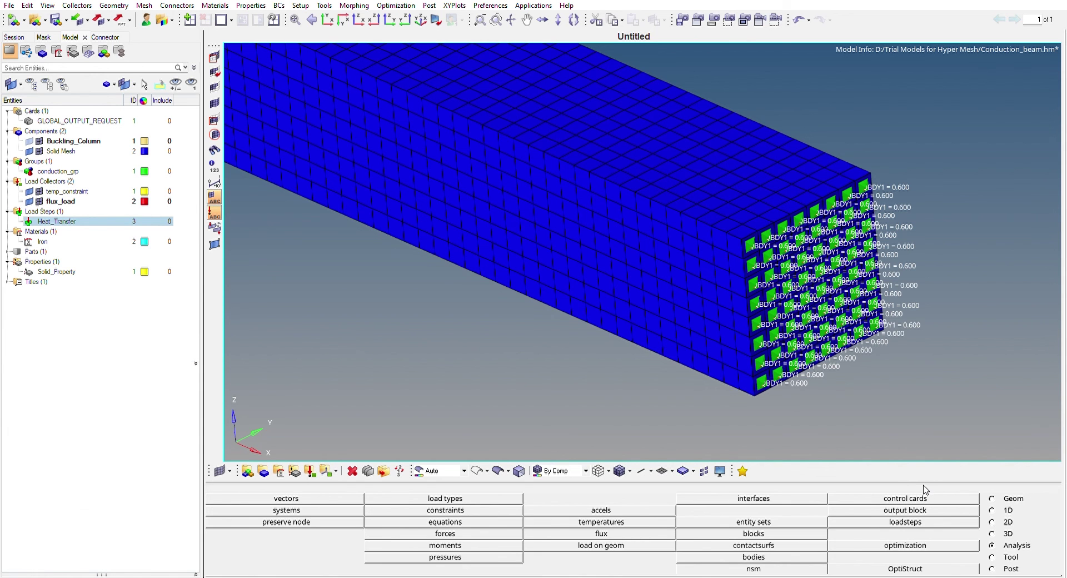
Fit the whole beam, constrained end and flux end, into the graphics window
left_click(924, 491)
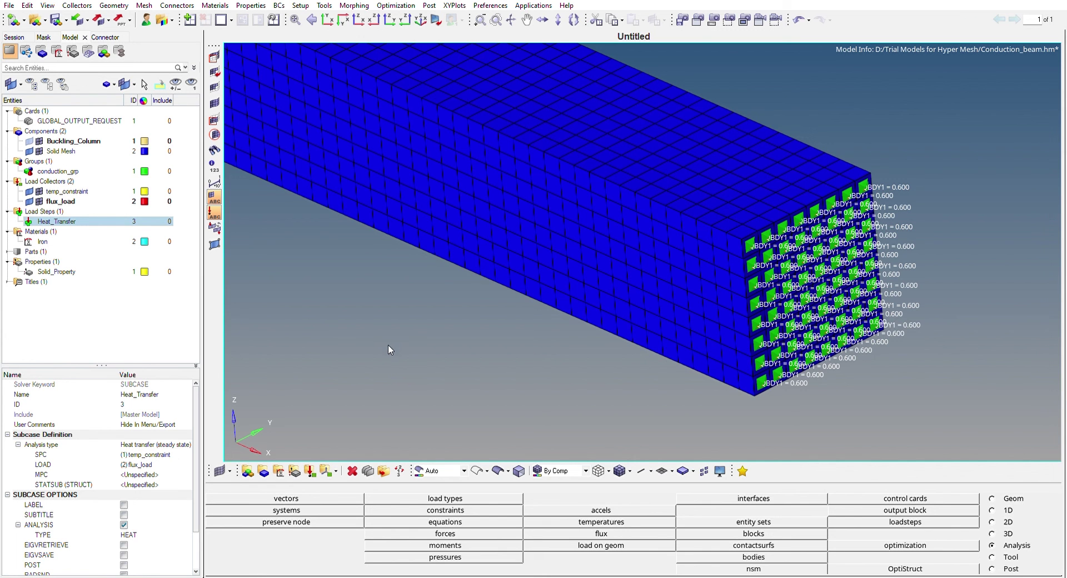
key("f")
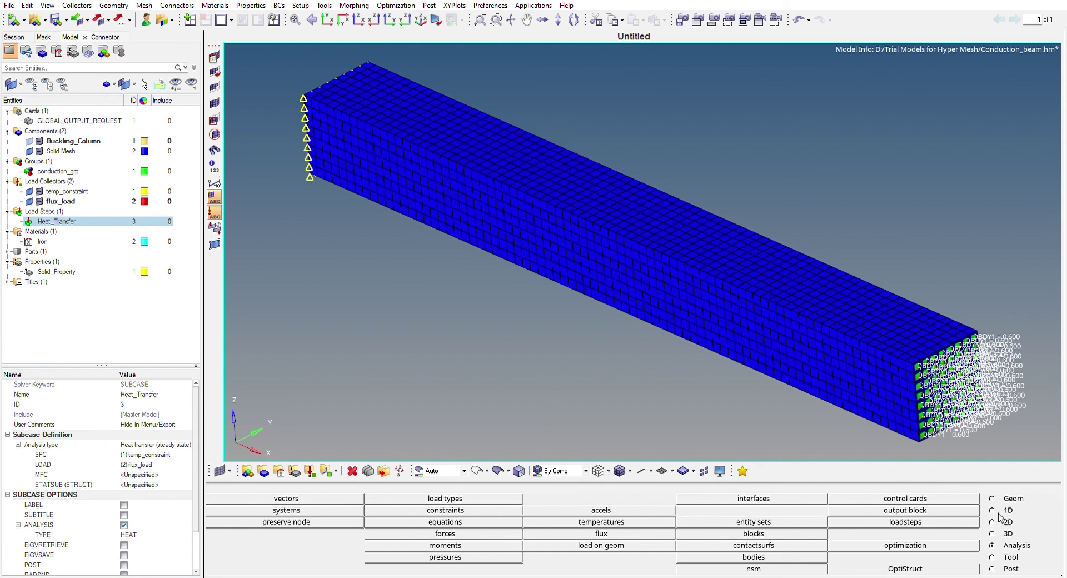
Export to Conduction_beam.fem, overwriting the existing file, and run OptiStruct
left_click(948, 568)
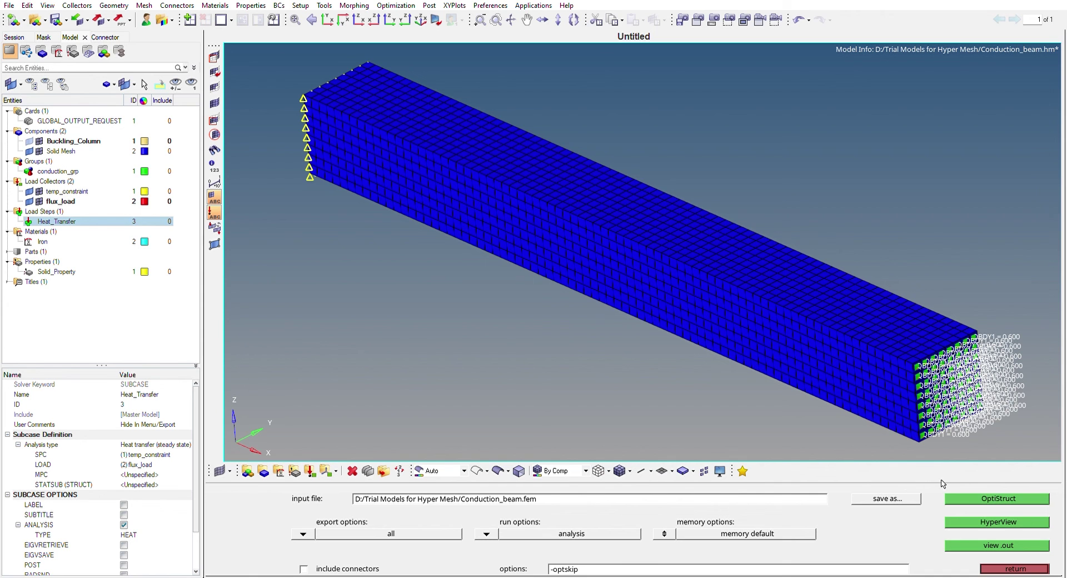
left_click(978, 496)
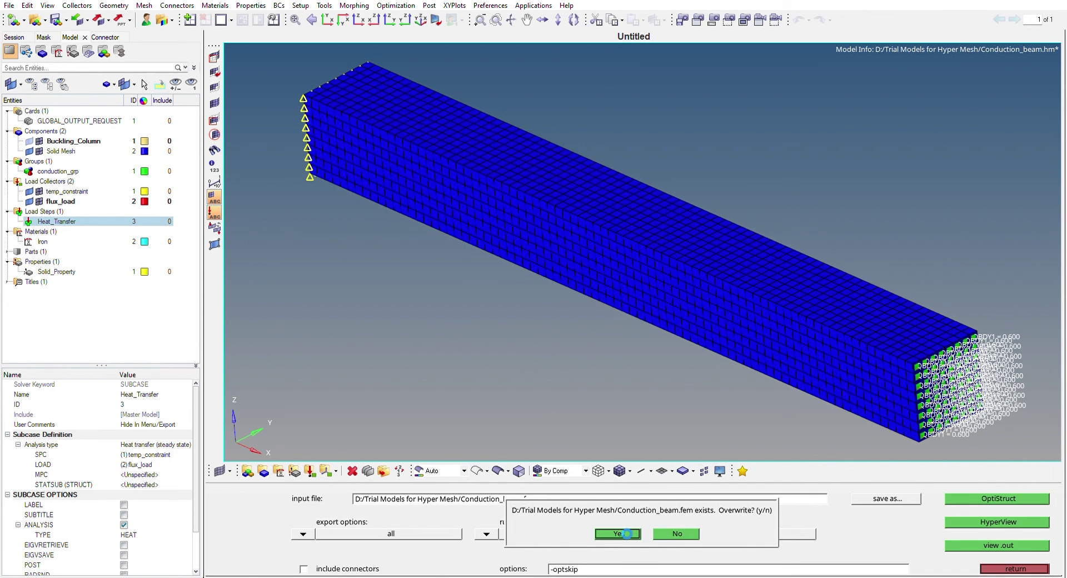
left_click(627, 534)
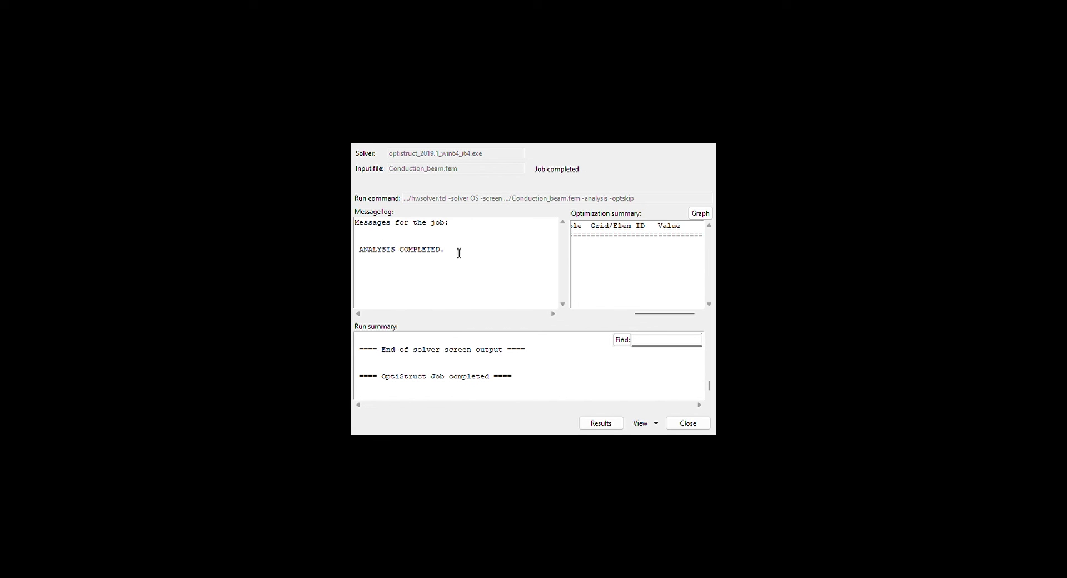
Confirm the ANALYSIS COMPLETED message in the Solver View log
left_click_drag(436, 253, 366, 258)
left_click(367, 257)
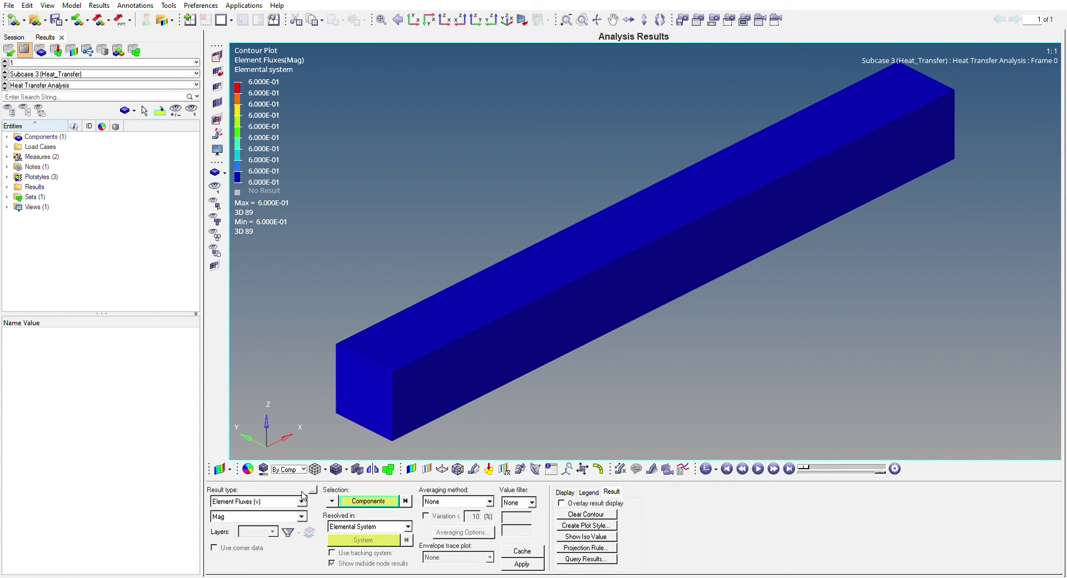
Apply a Grid Temperatures (s) contour to the beam
scroll(303, 496, "down", 2)
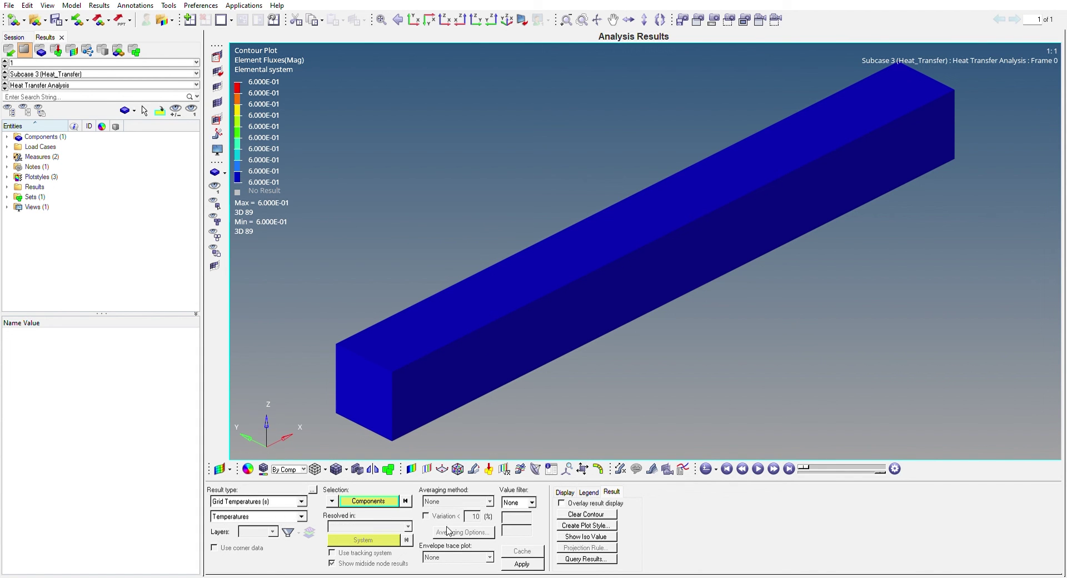
left_click(515, 559)
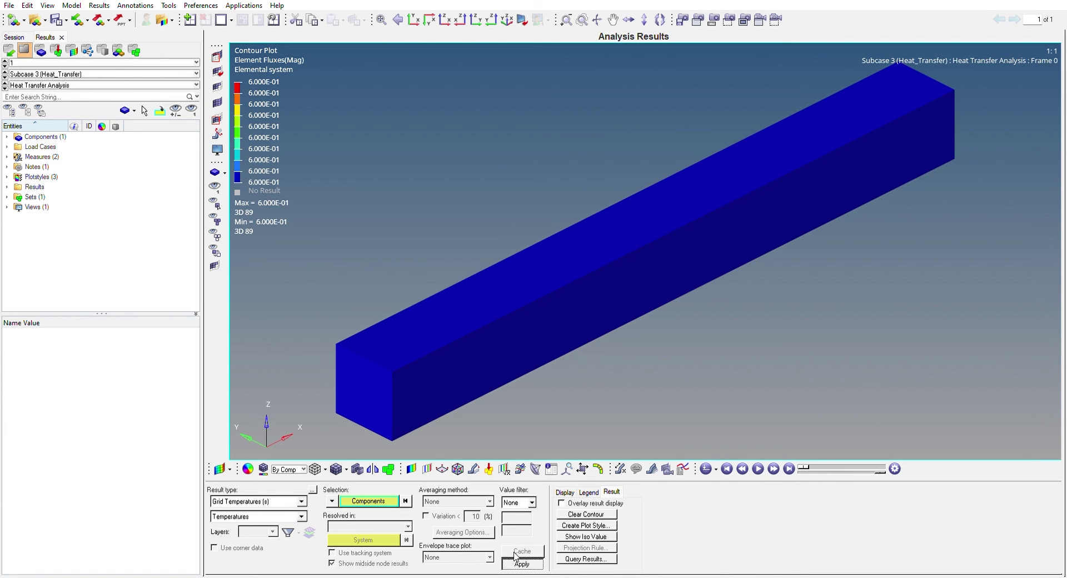